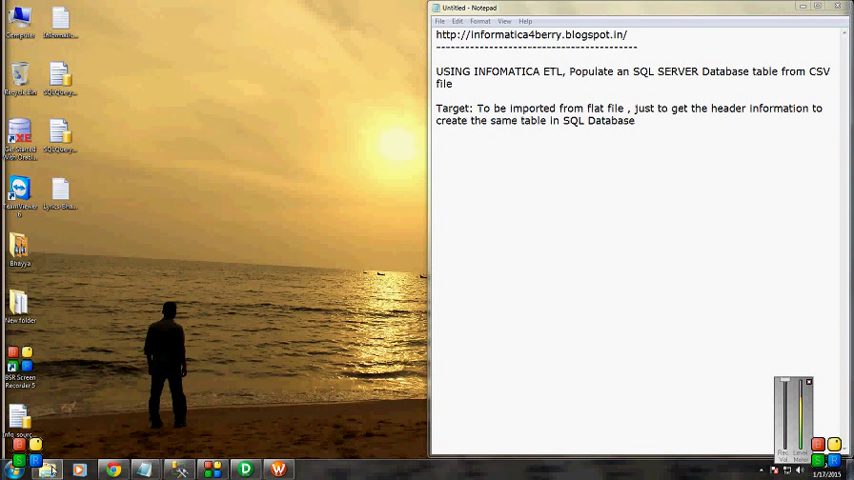
Browse Local Disk (C:), review Customer_Deatils.txt's rows in Notepad and close it.
{"action": "double_click", "coordinate": [30, 310]}
{"action": "left_click", "coordinate": [158, 232]}
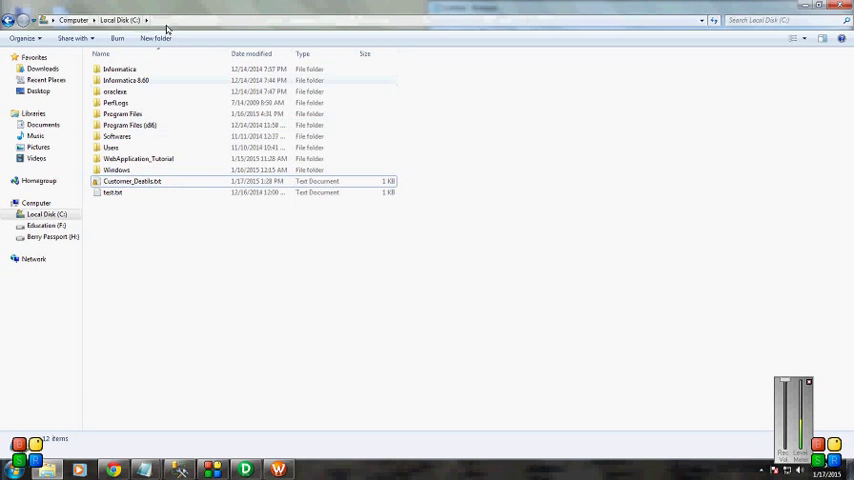
{"action": "double_click", "coordinate": [132, 181]}
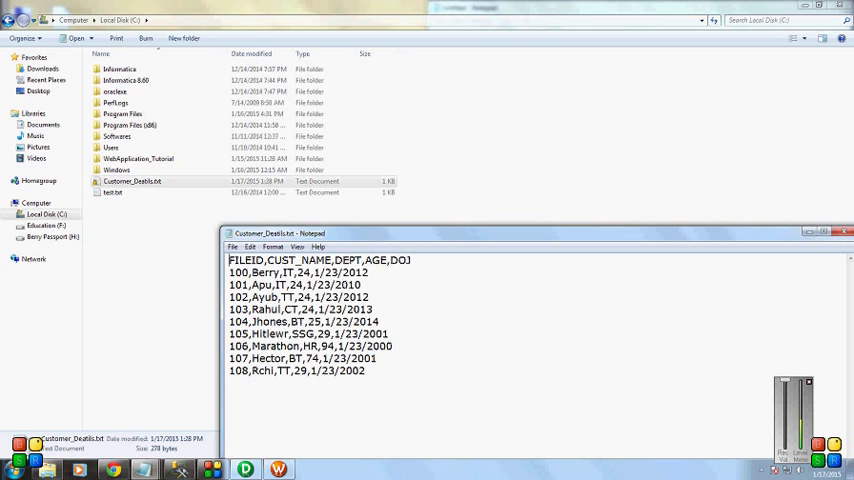
{"action": "left_click", "coordinate": [846, 232]}
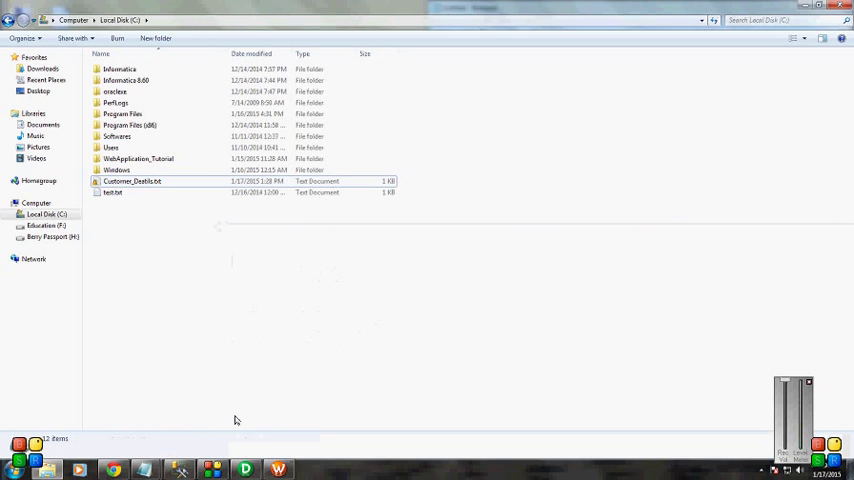
In Designer, expand Sources, switch to Source Analyzer and list the source import options.
{"action": "left_click", "coordinate": [245, 469]}
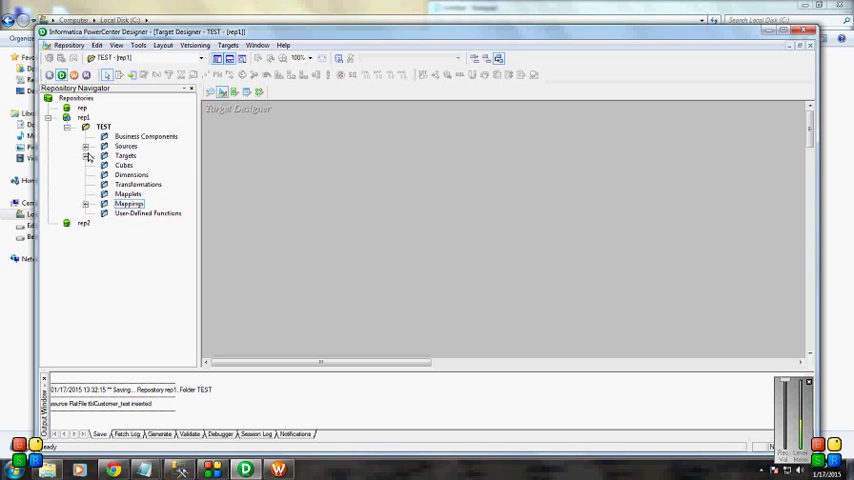
{"action": "double_click", "coordinate": [125, 146]}
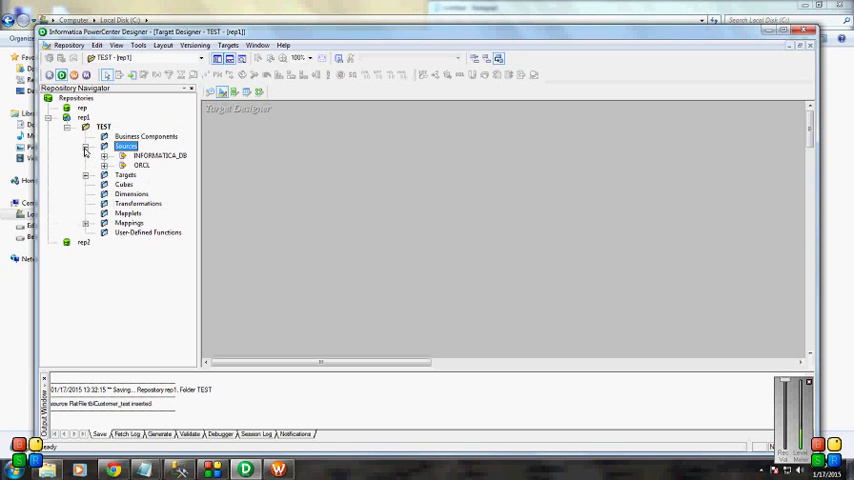
{"action": "left_click", "coordinate": [228, 46]}
{"action": "key", "text": "Escape"}
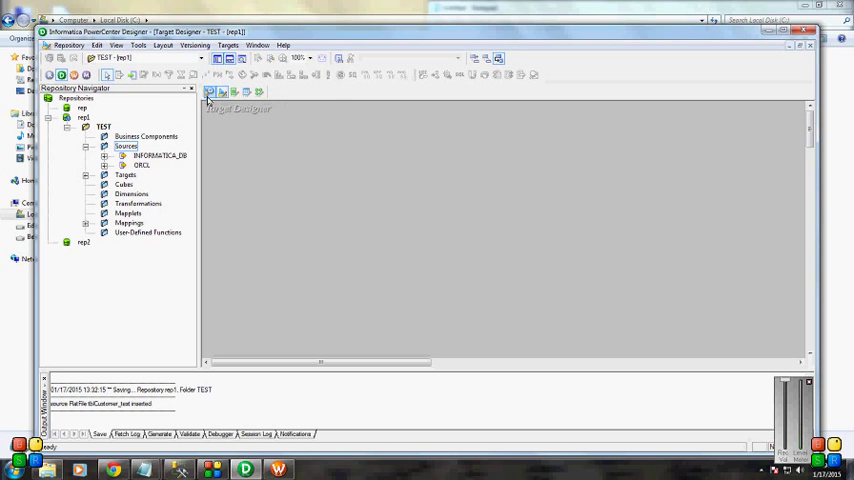
{"action": "left_click", "coordinate": [208, 92]}
{"action": "left_click", "coordinate": [228, 46]}
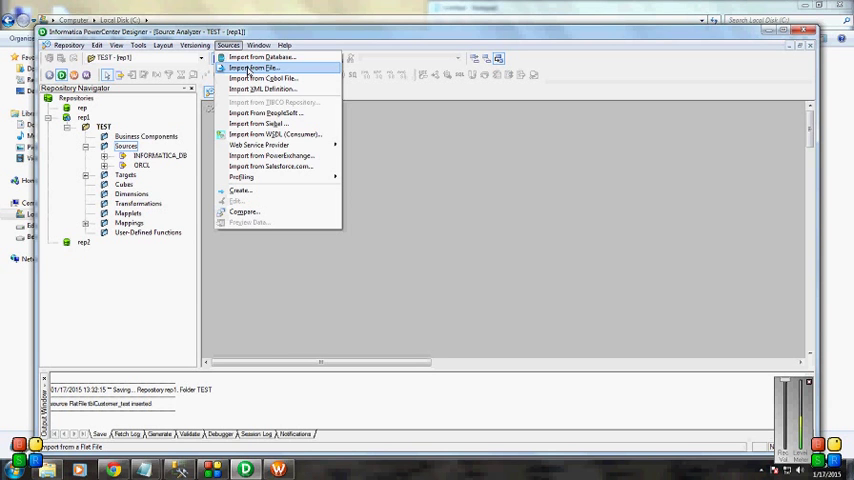
Import from File with the All Files filter and load Customer_Details.txt into the wizard.
{"action": "left_click", "coordinate": [248, 68]}
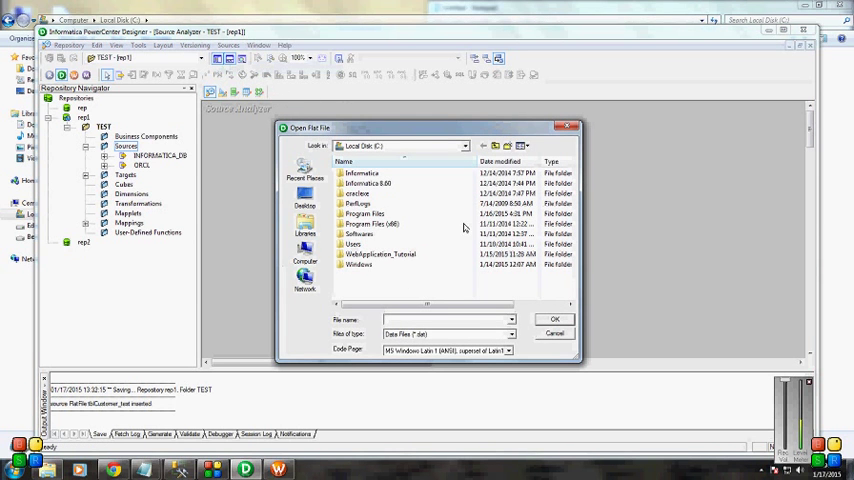
{"action": "left_click", "coordinate": [510, 333]}
{"action": "left_click", "coordinate": [450, 348]}
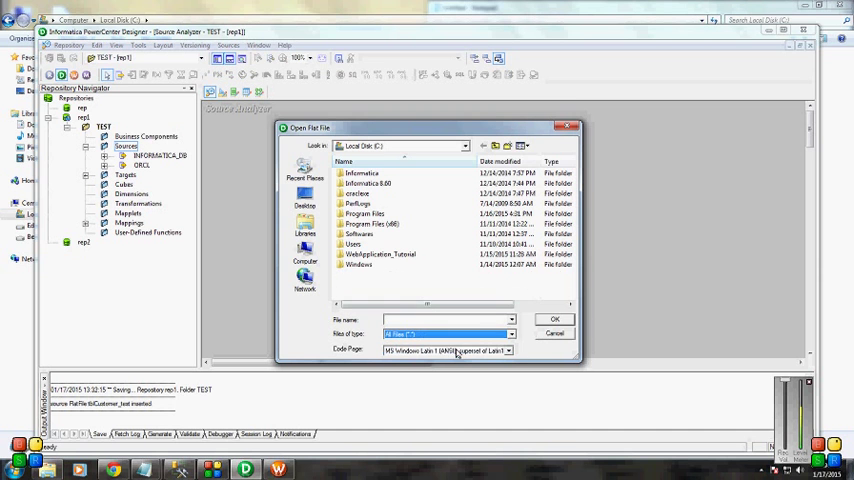
{"action": "double_click", "coordinate": [384, 274]}
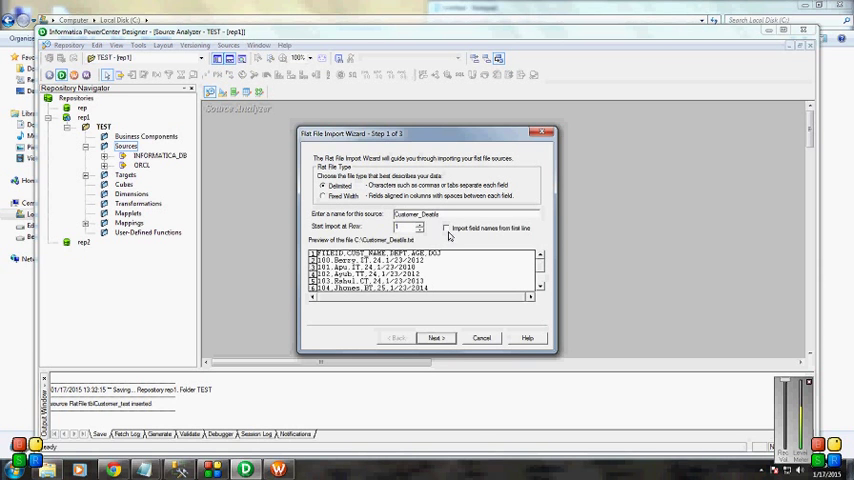
Take field names from the first line and review the DEPT and DOJ column datatypes.
{"action": "left_click", "coordinate": [447, 229]}
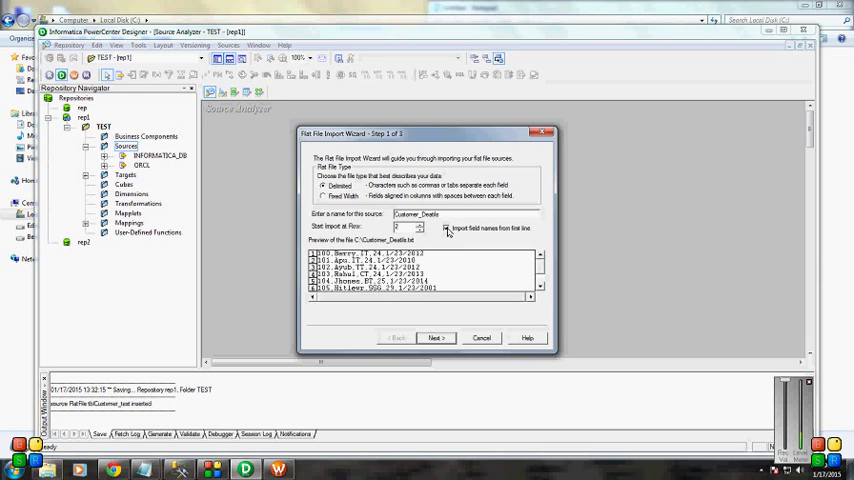
{"action": "left_click", "coordinate": [436, 338]}
{"action": "left_click", "coordinate": [438, 340]}
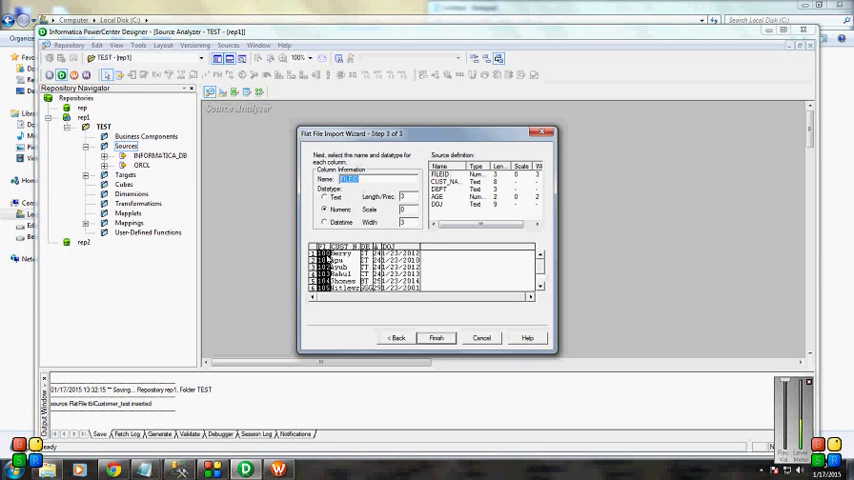
{"action": "left_click", "coordinate": [345, 258]}
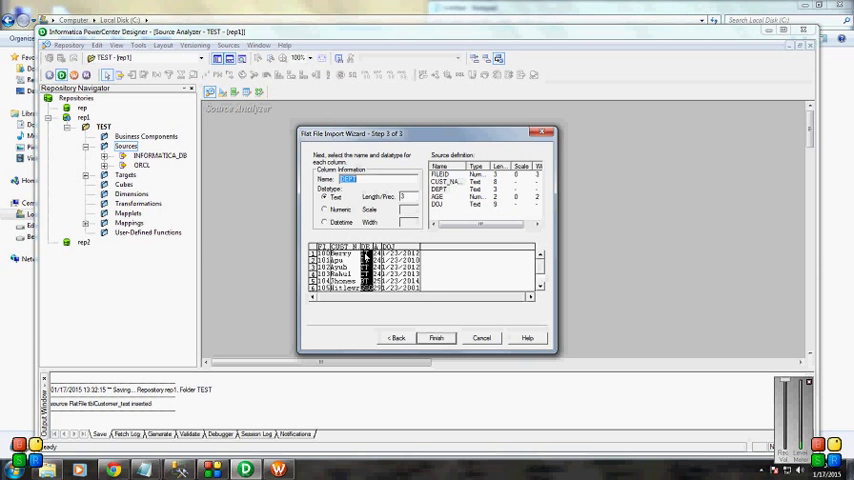
{"action": "left_click", "coordinate": [395, 262]}
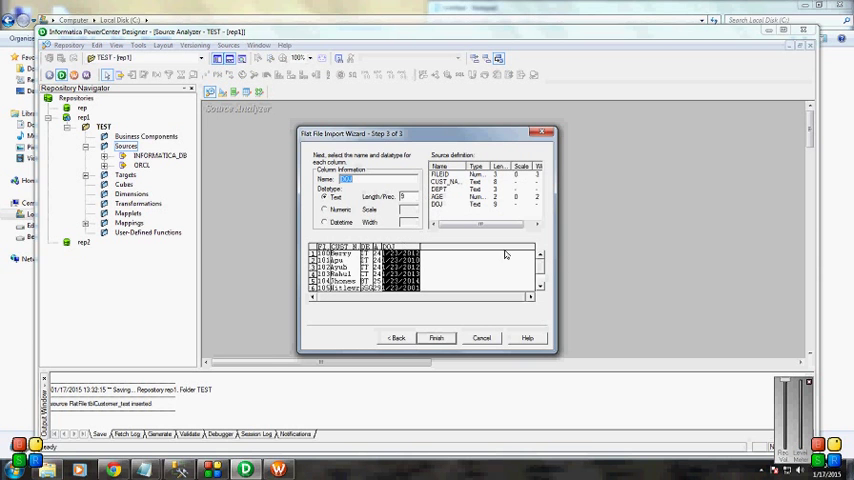
Finish the import, enlarge the source table, save it and show it under FlatFile.
{"action": "left_click", "coordinate": [437, 339]}
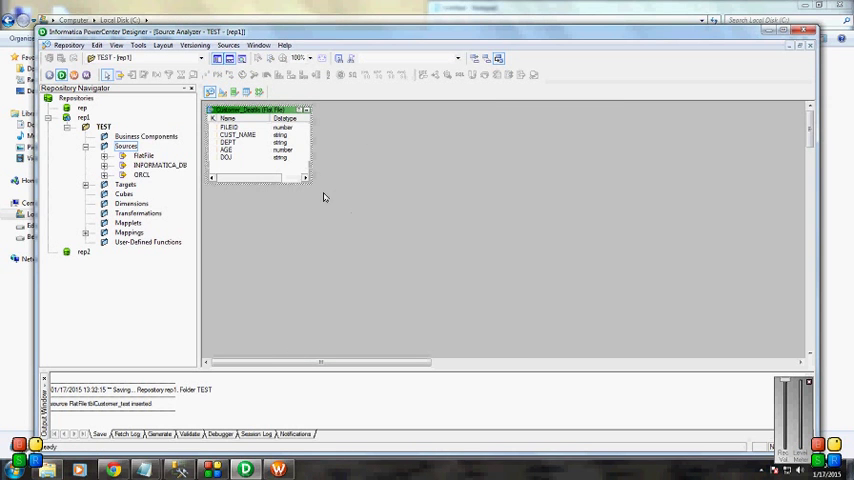
{"action": "left_click_drag", "start_coordinate": [308, 182], "coordinate": [436, 199]}
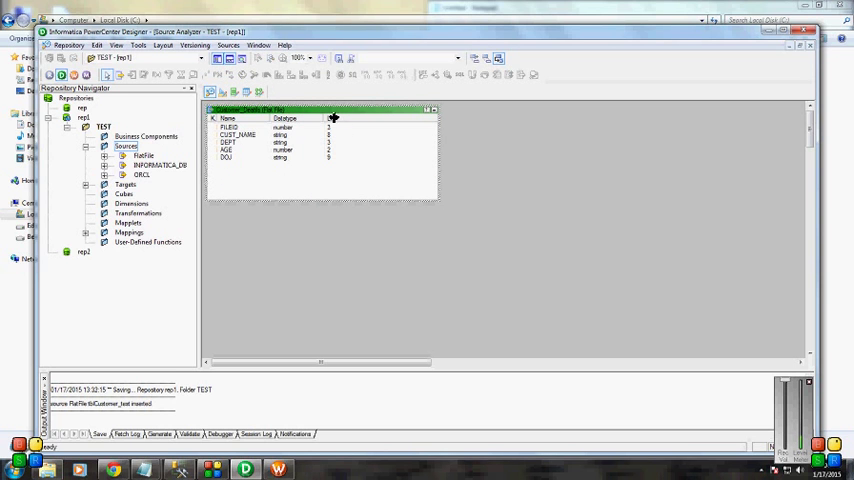
{"action": "left_click_drag", "start_coordinate": [332, 119], "coordinate": [364, 118]}
{"action": "left_click", "coordinate": [468, 200]}
{"action": "key", "text": "ctrl+s"}
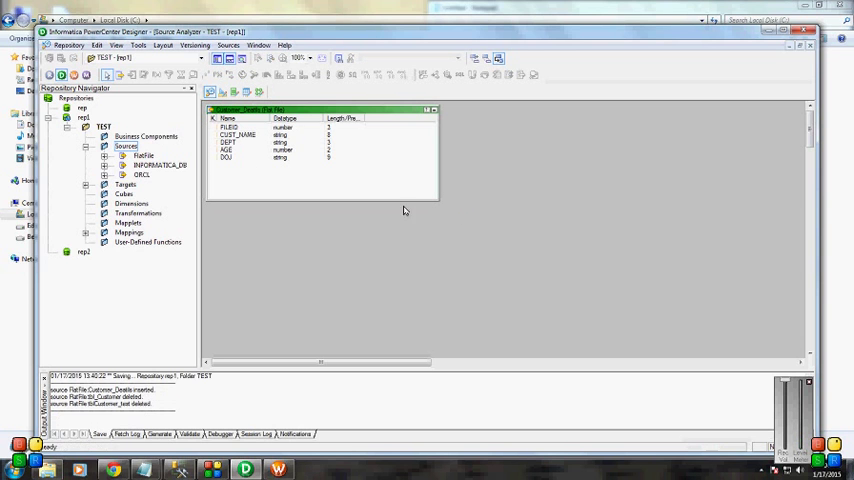
{"action": "left_click", "coordinate": [105, 156]}
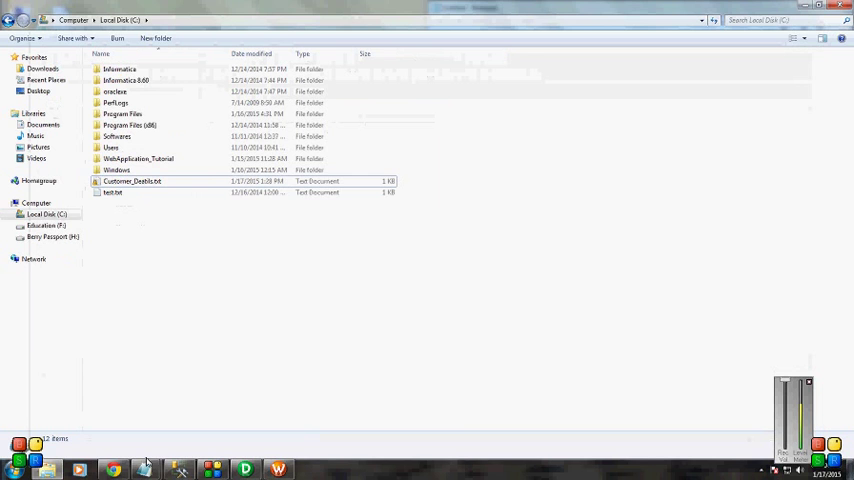
{"action": "left_click", "coordinate": [48, 468]}
{"action": "mouse_move", "coordinate": [145, 468]}
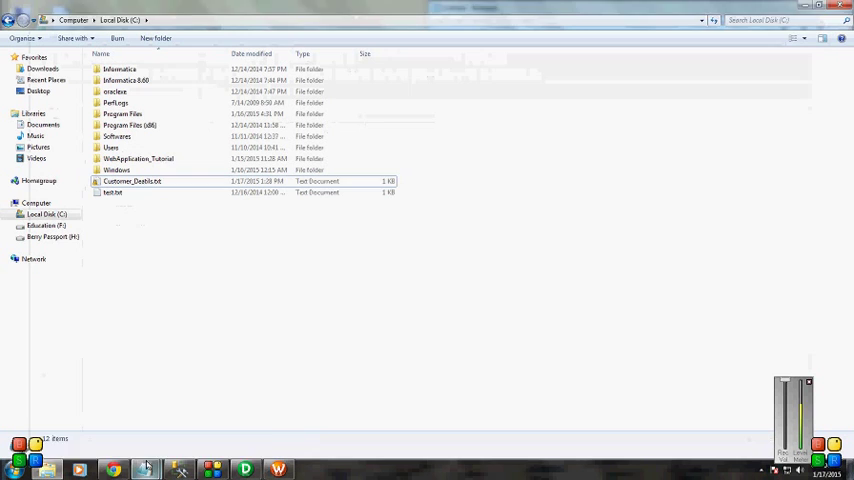
{"action": "left_click", "coordinate": [93, 412]}
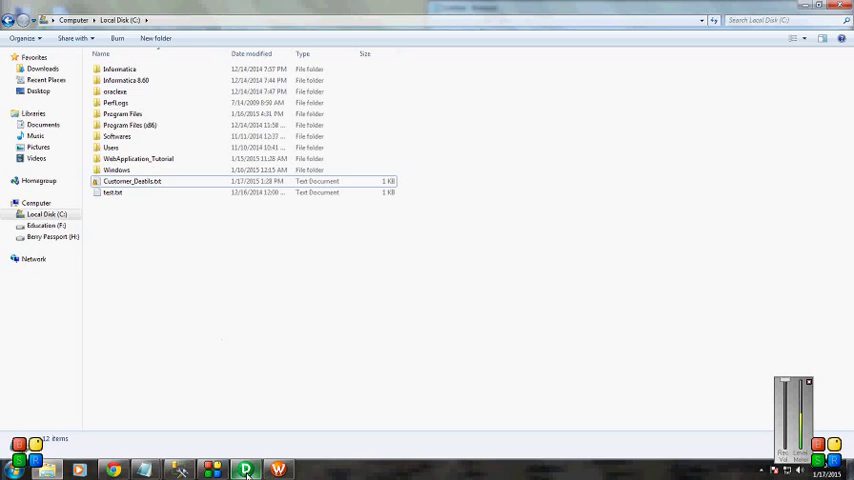
{"action": "left_click", "coordinate": [245, 468]}
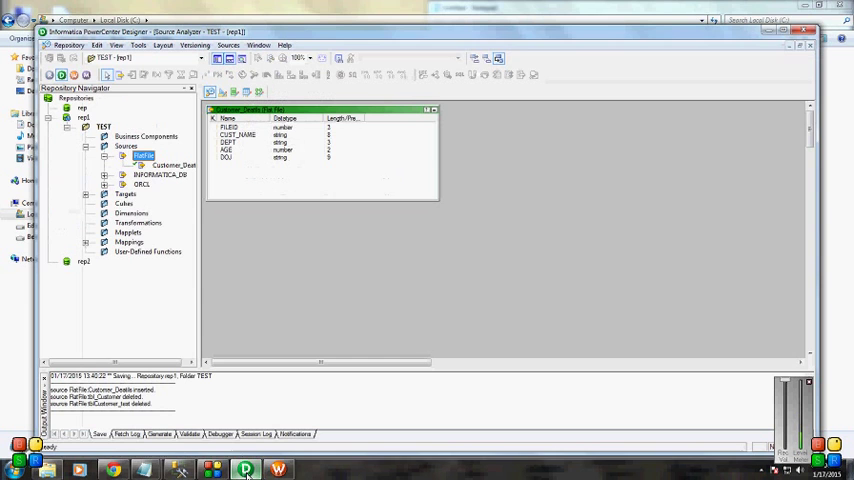
In Target Designer, start a flat-file target import and load Customer_Details.txt with All Files.
{"action": "double_click", "coordinate": [90, 196]}
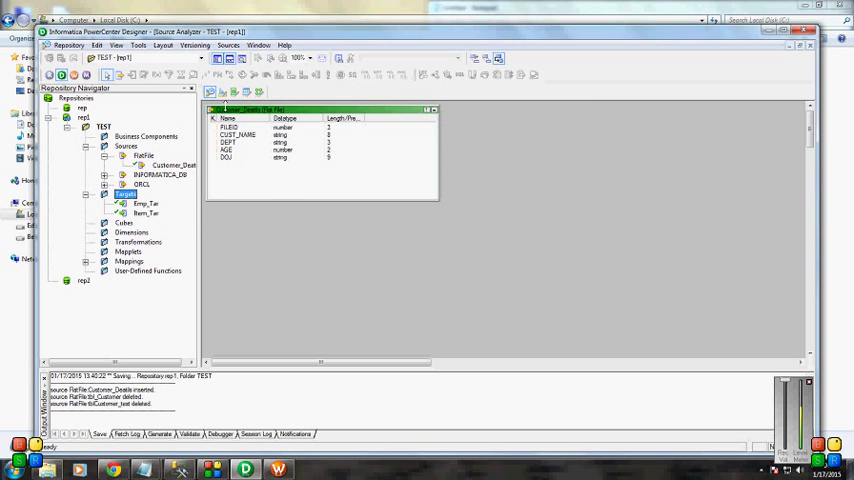
{"action": "left_click", "coordinate": [222, 93]}
{"action": "left_click", "coordinate": [228, 45]}
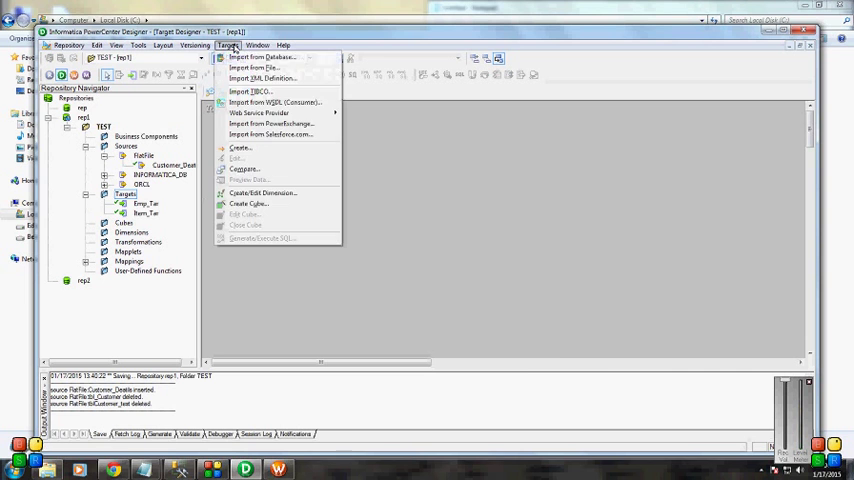
{"action": "left_click", "coordinate": [247, 68]}
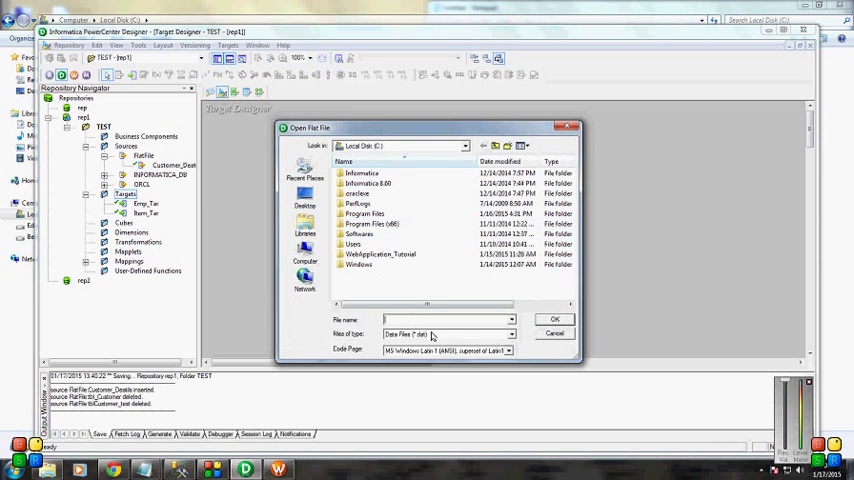
{"action": "left_click", "coordinate": [511, 334]}
{"action": "left_click", "coordinate": [440, 349]}
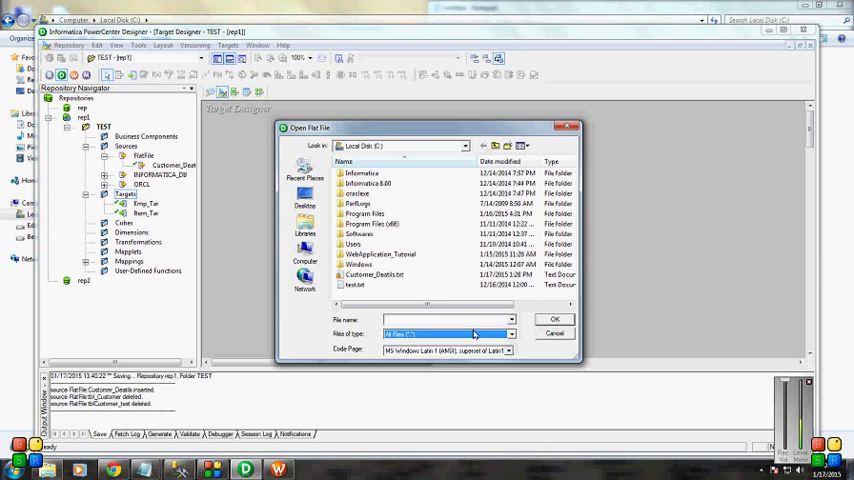
{"action": "left_click", "coordinate": [374, 274]}
{"action": "left_click", "coordinate": [555, 319]}
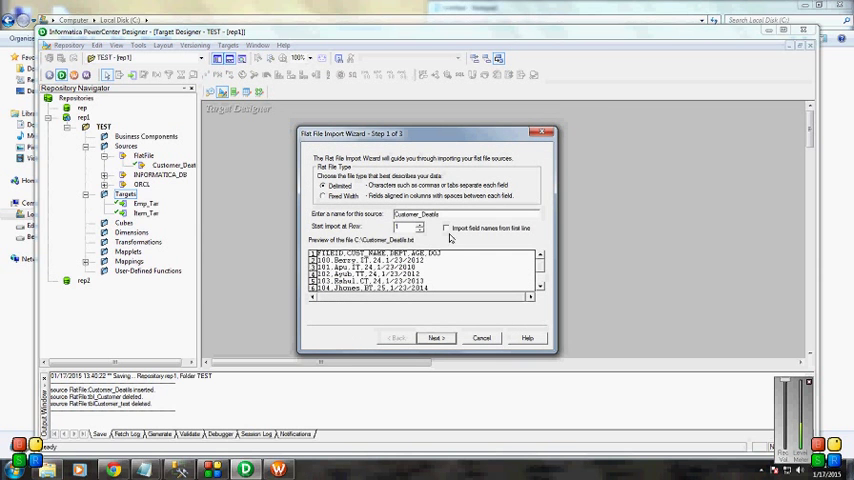
Accept the delimiter and datatype settings and finish the Customer_Details target import.
{"action": "left_click", "coordinate": [436, 338]}
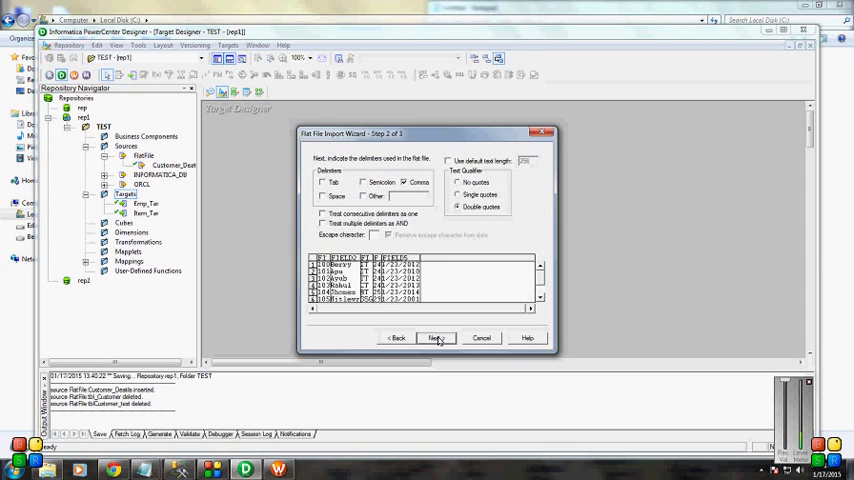
{"action": "left_click", "coordinate": [436, 338]}
{"action": "left_click", "coordinate": [436, 338]}
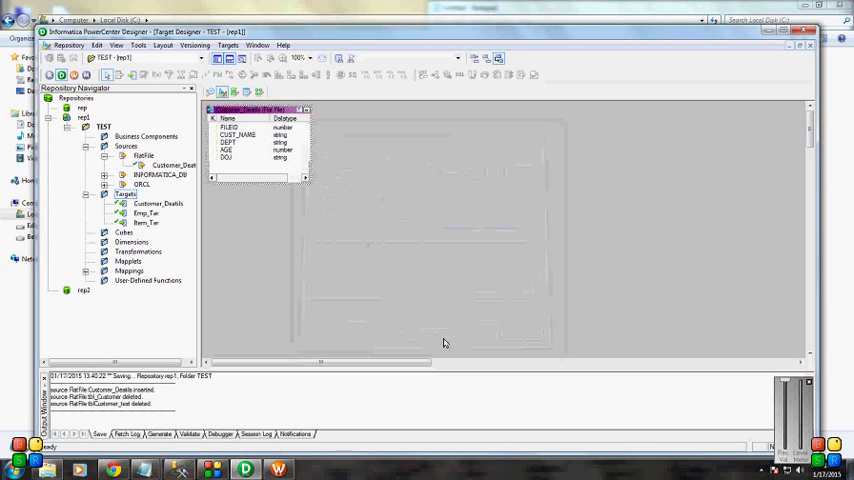
Edit the Customer_Deatils target and set its database type to Microsoft SQL Server.
{"action": "right_click", "coordinate": [258, 110]}
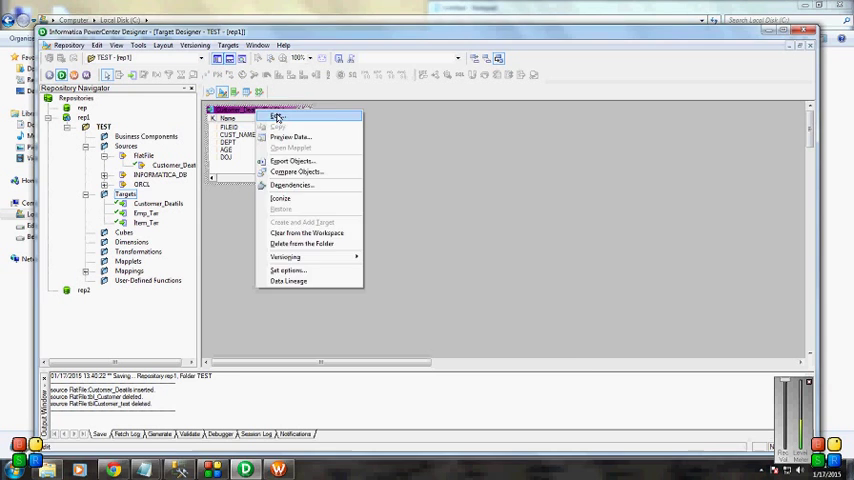
{"action": "left_click", "coordinate": [278, 118]}
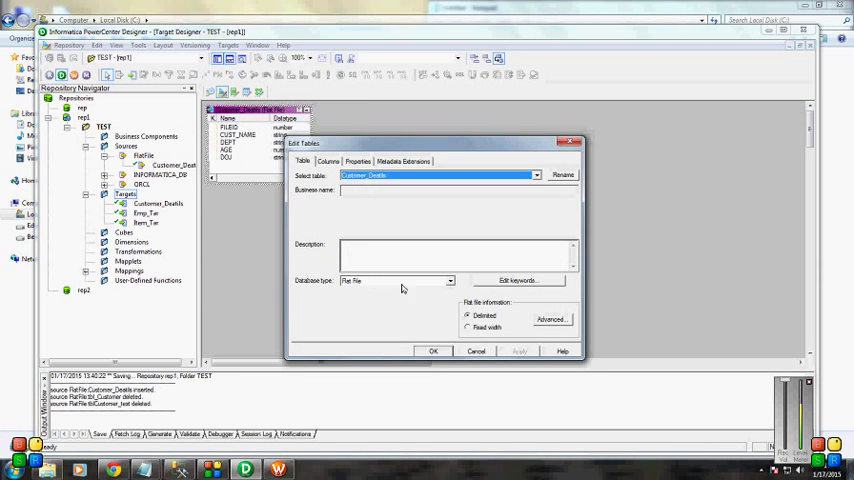
{"action": "left_click", "coordinate": [449, 280]}
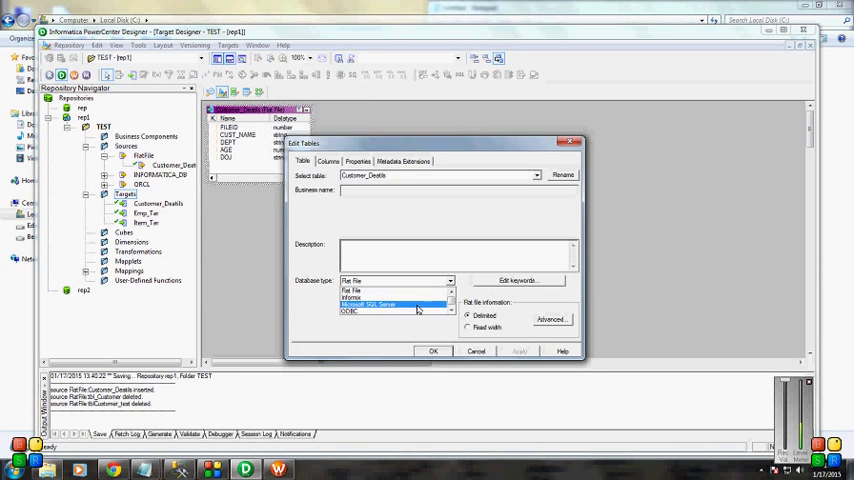
{"action": "left_click", "coordinate": [417, 305]}
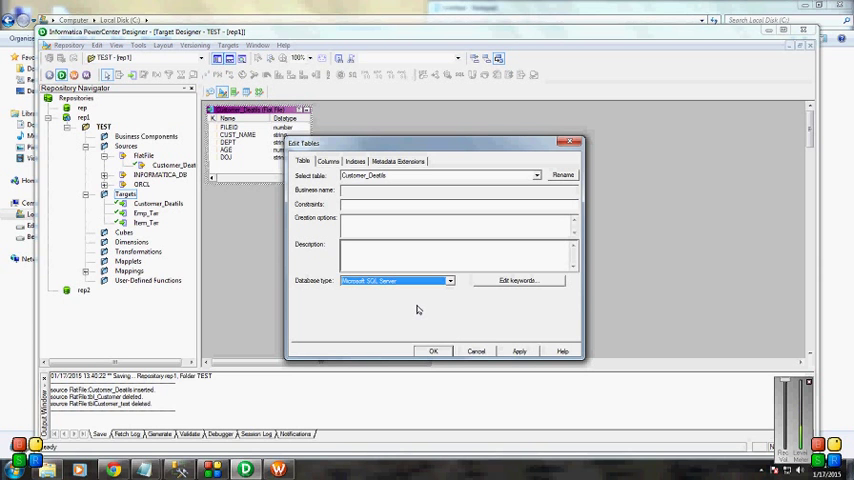
Rename the table to Customer_Deatils_tar and copy the name into Business name.
{"action": "left_click", "coordinate": [391, 176]}
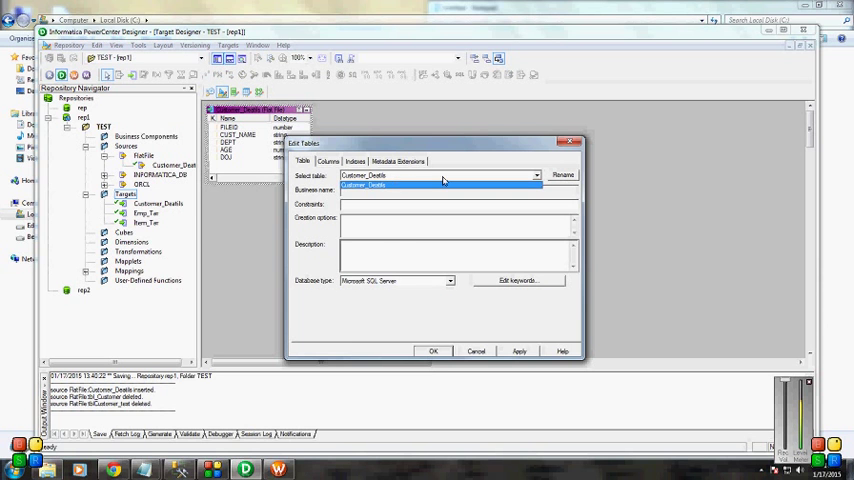
{"action": "left_click", "coordinate": [443, 184]}
{"action": "left_click", "coordinate": [563, 175]}
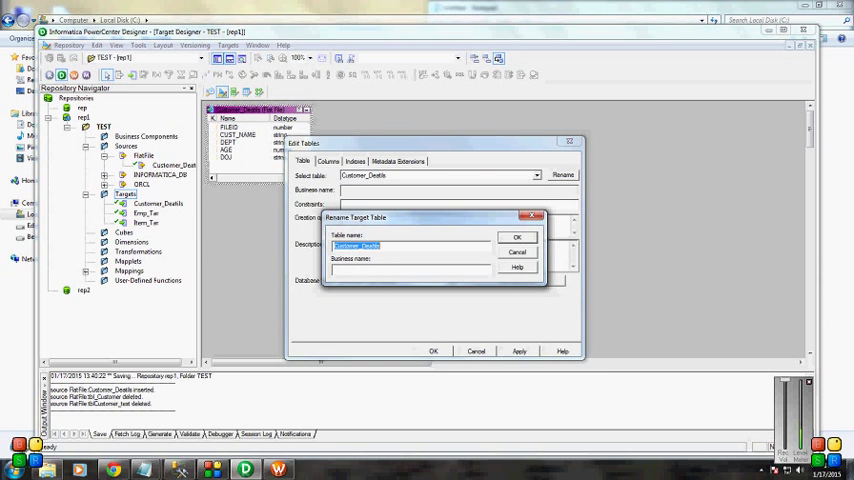
{"action": "key", "text": "End"}
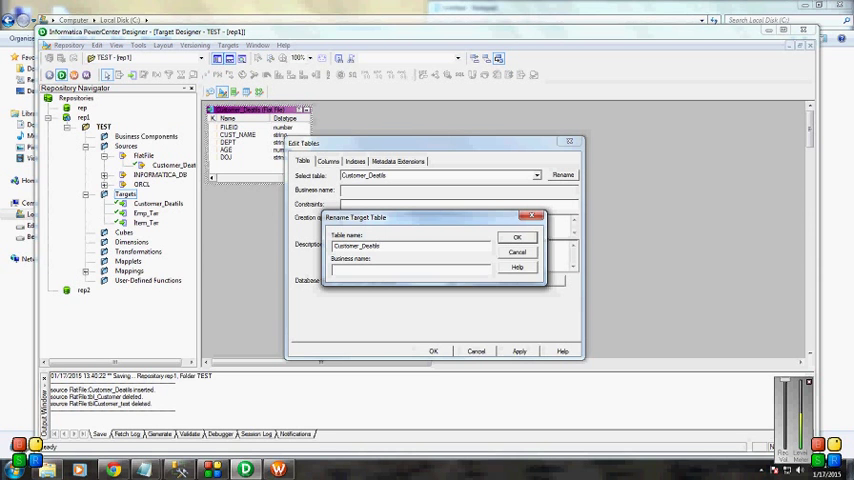
{"action": "type", "text": "_tar"}
{"action": "key", "text": "ctrl+a"}
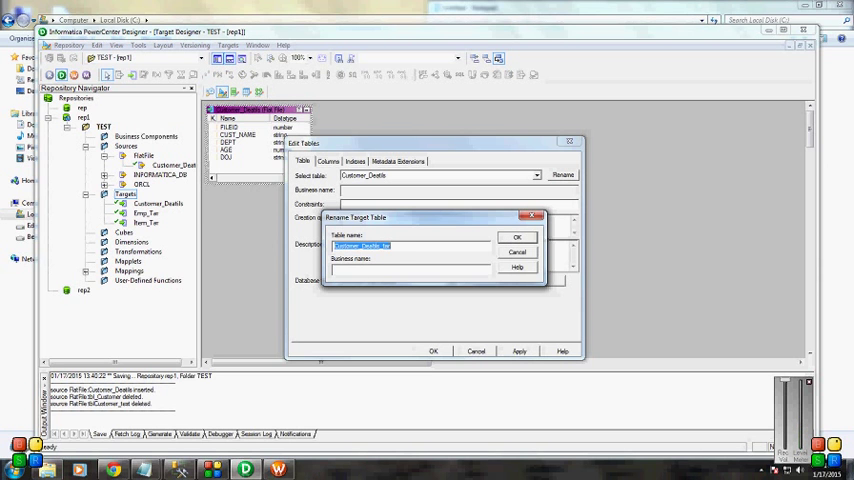
{"action": "key", "text": "Tab"}
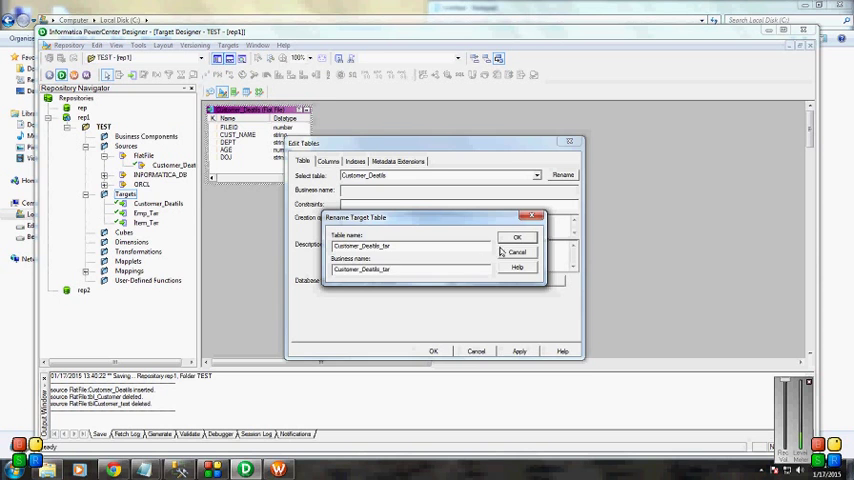
{"action": "left_click", "coordinate": [517, 237]}
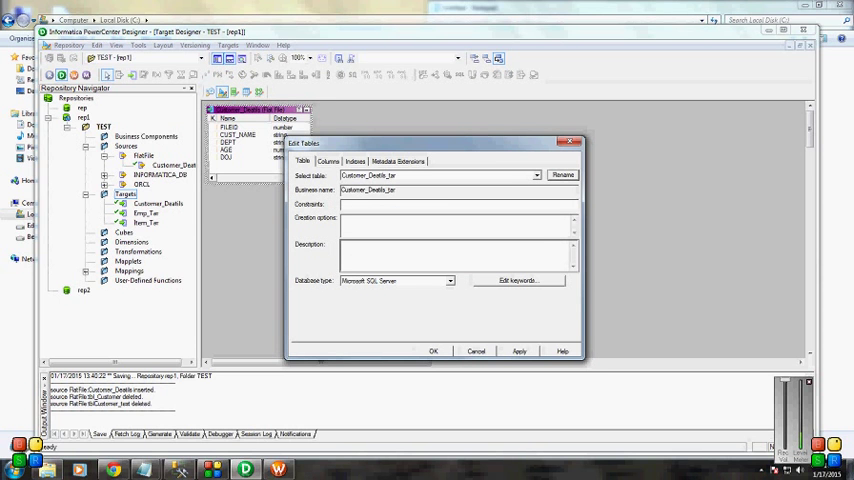
On the Columns tab make FILEID the primary key.
{"action": "left_click", "coordinate": [330, 163]}
{"action": "left_click", "coordinate": [345, 220]}
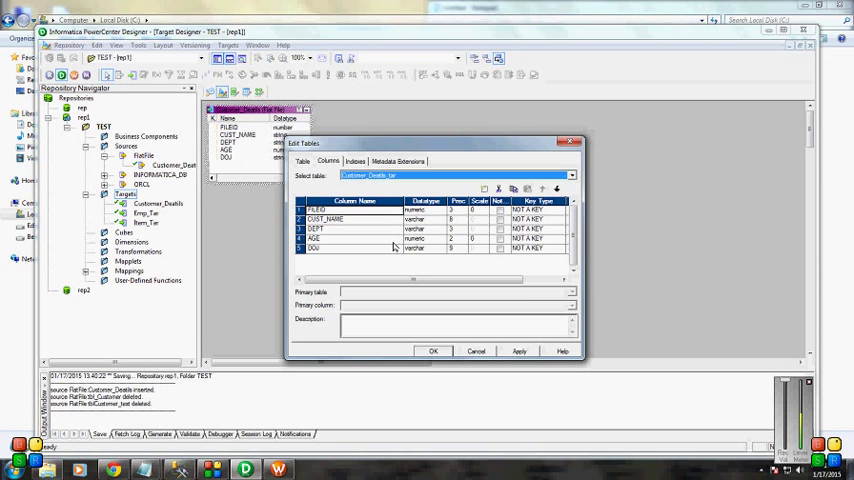
{"action": "left_click", "coordinate": [560, 210]}
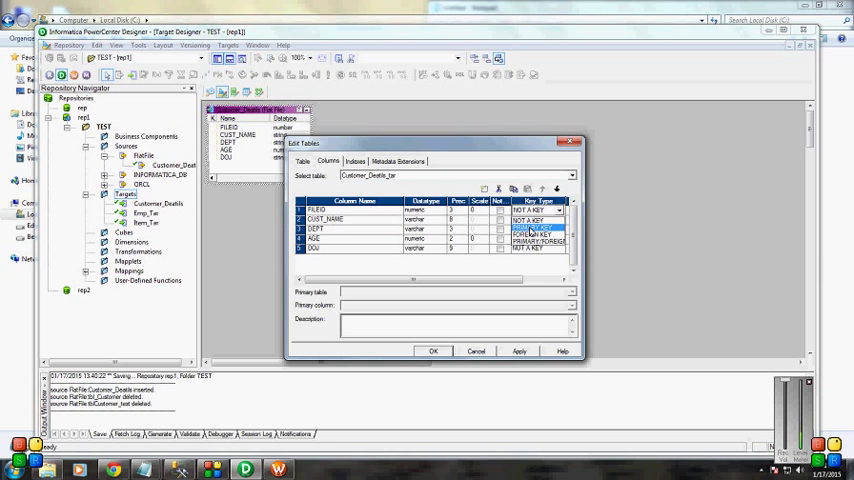
{"action": "left_click", "coordinate": [533, 228]}
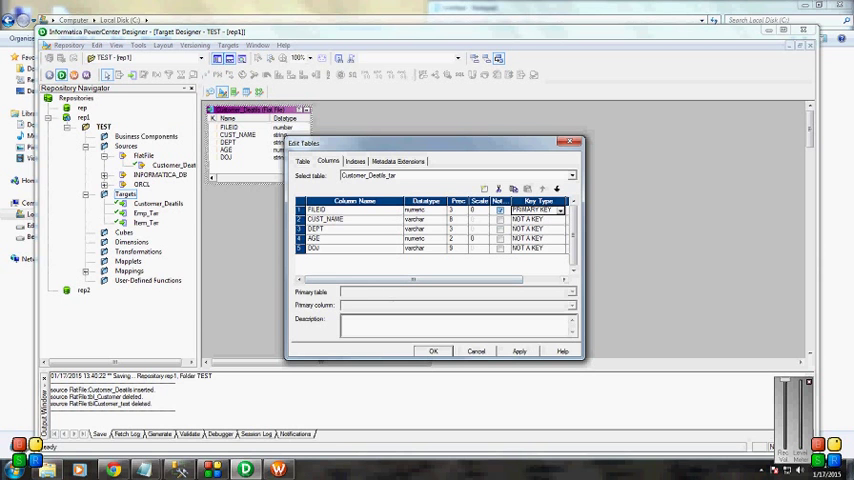
Review the Indexes and Metadata tabs, apply the changes and save Customer_Deatils_tar to the repository.
{"action": "left_click", "coordinate": [355, 161]}
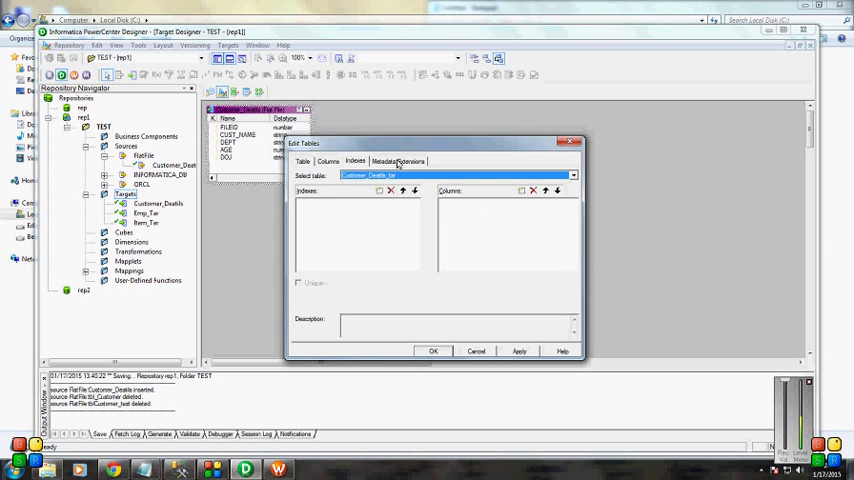
{"action": "left_click", "coordinate": [397, 161]}
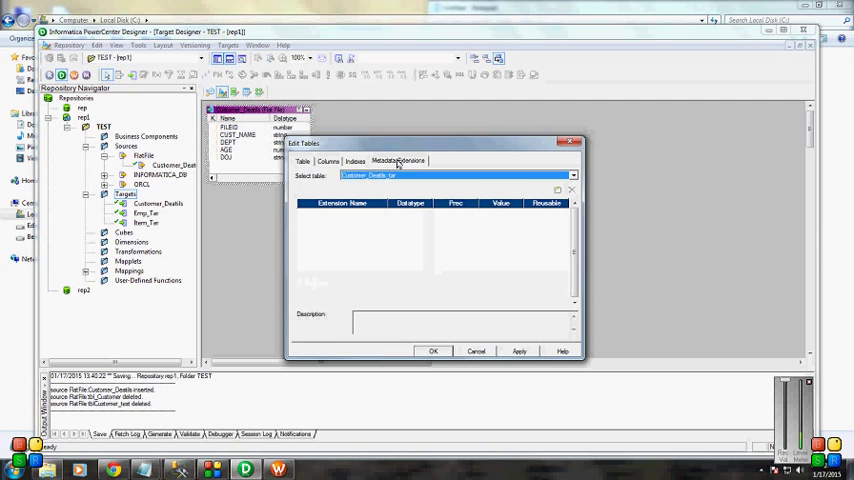
{"action": "left_click", "coordinate": [328, 162]}
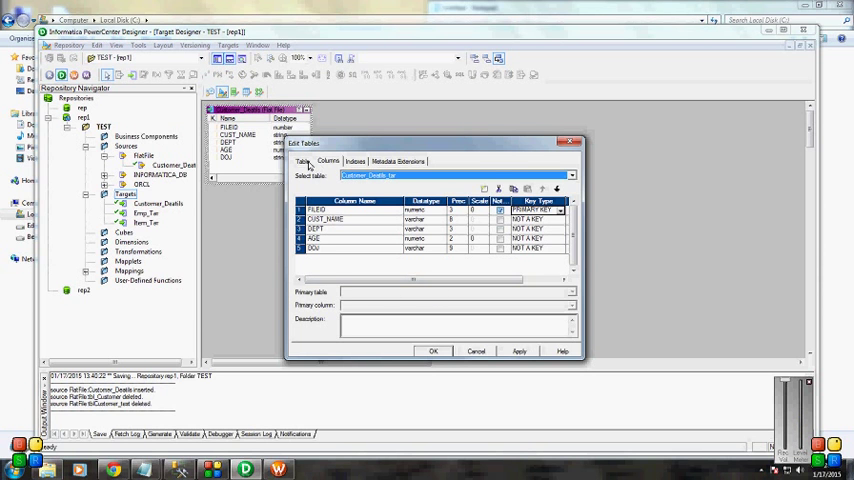
{"action": "left_click", "coordinate": [303, 161]}
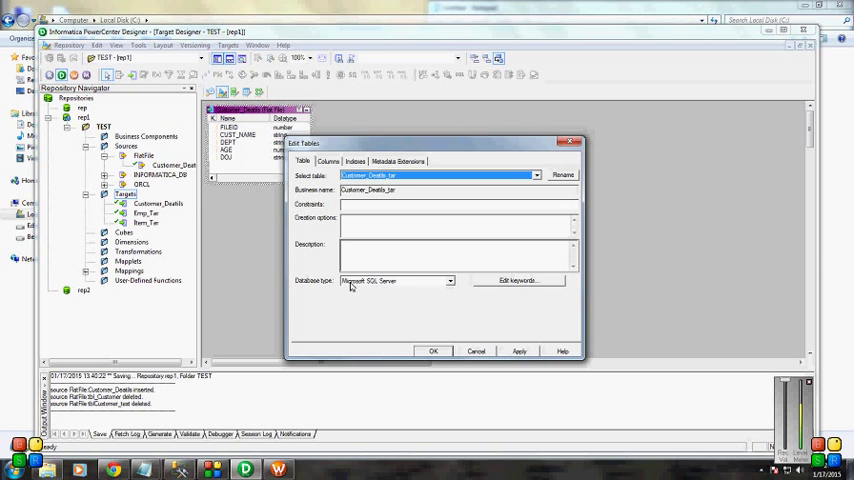
{"action": "left_click", "coordinate": [518, 352]}
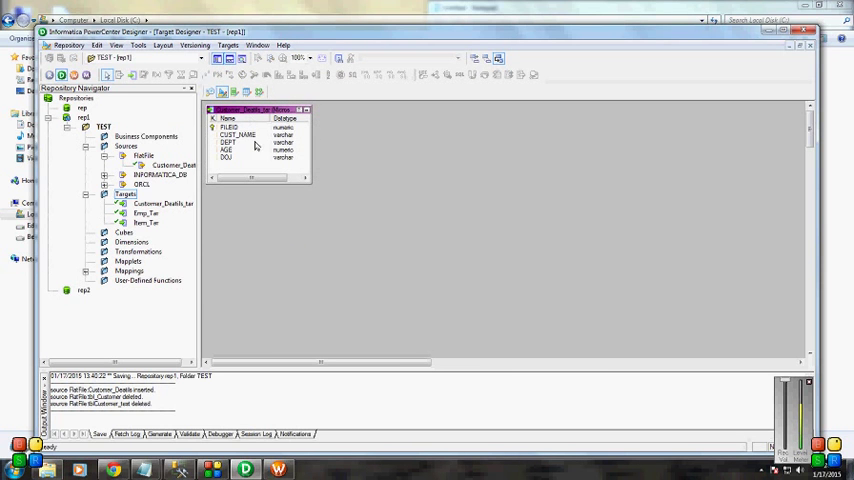
{"action": "key", "text": "ctrl+s"}
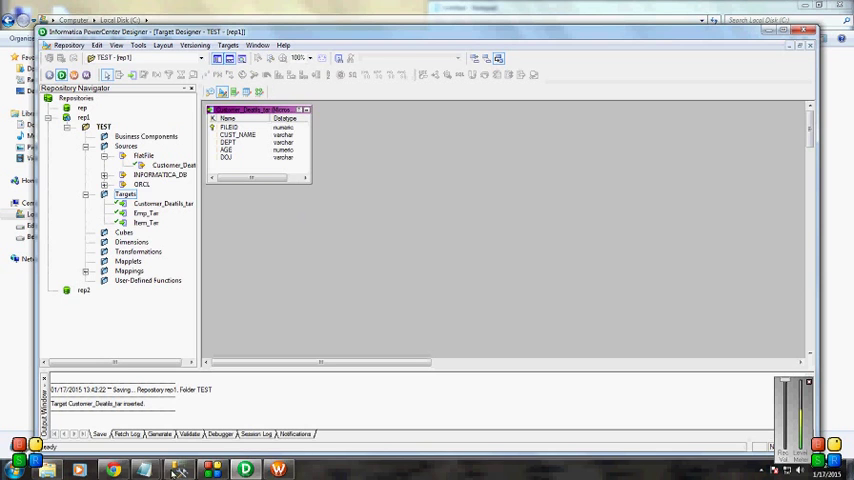
{"action": "key", "text": "alt+Tab"}
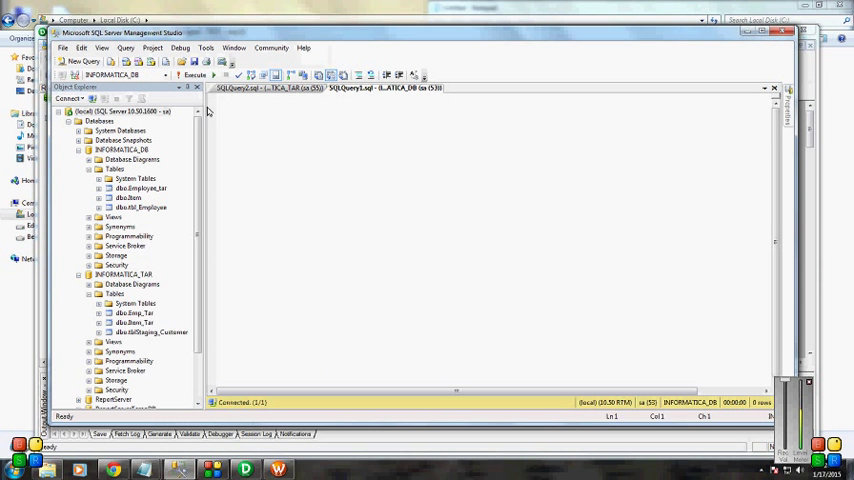
In Management Studio, refresh the INFORMATICA_TAR database and start a new query.
{"action": "left_click", "coordinate": [257, 90]}
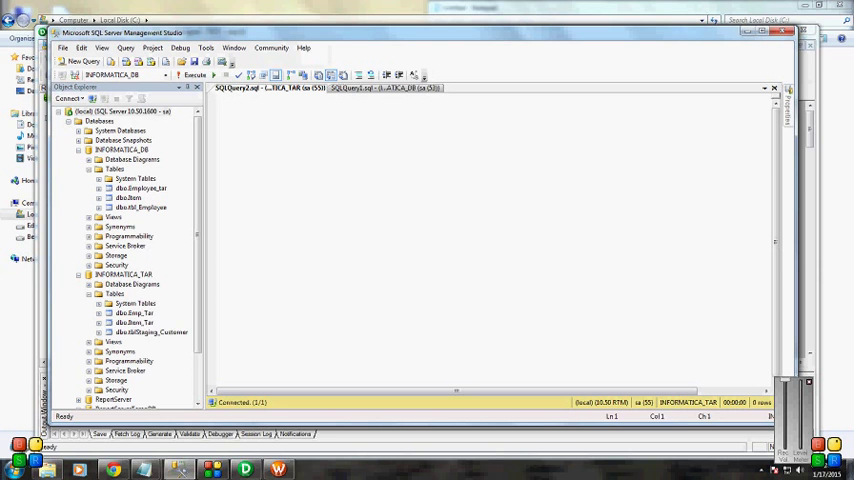
{"action": "left_click", "coordinate": [125, 274]}
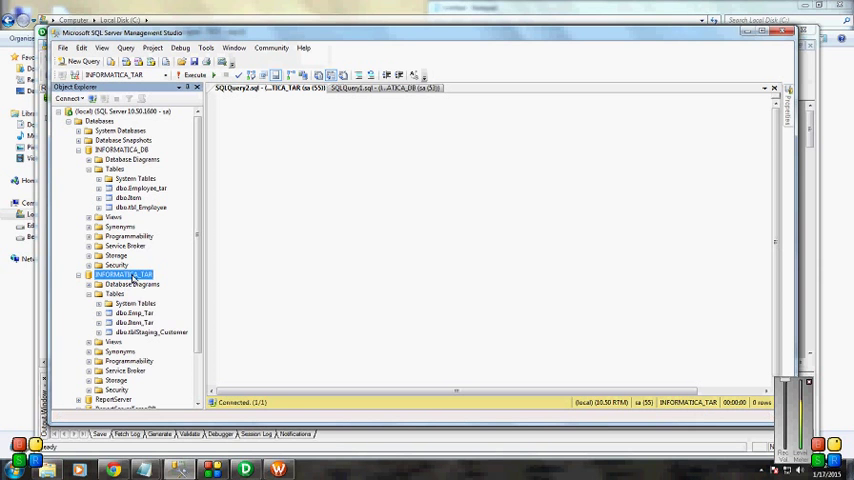
{"action": "right_click", "coordinate": [132, 278]}
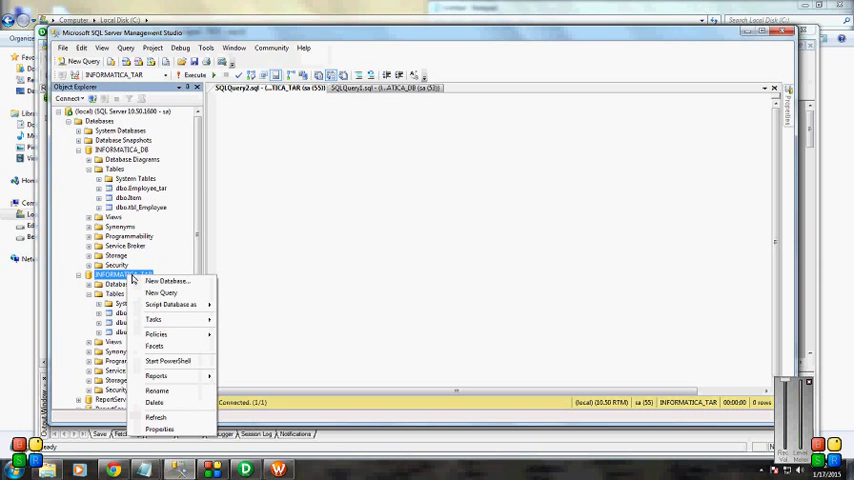
{"action": "left_click", "coordinate": [156, 416]}
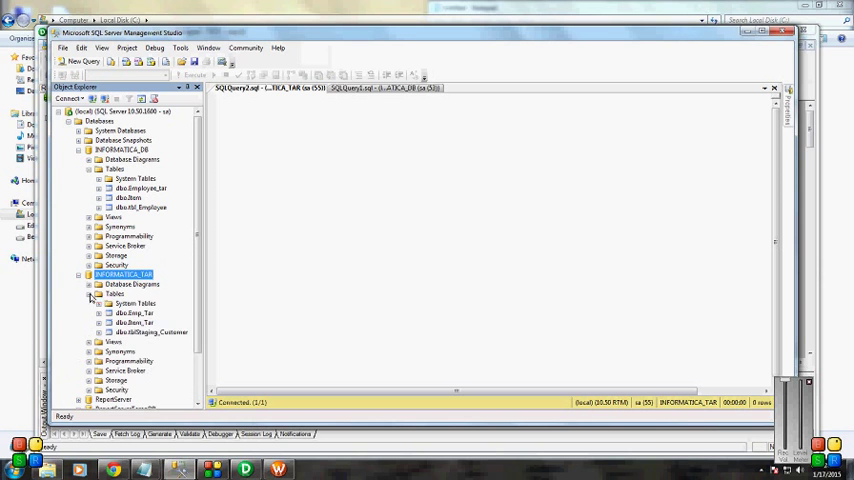
{"action": "left_click", "coordinate": [480, 240]}
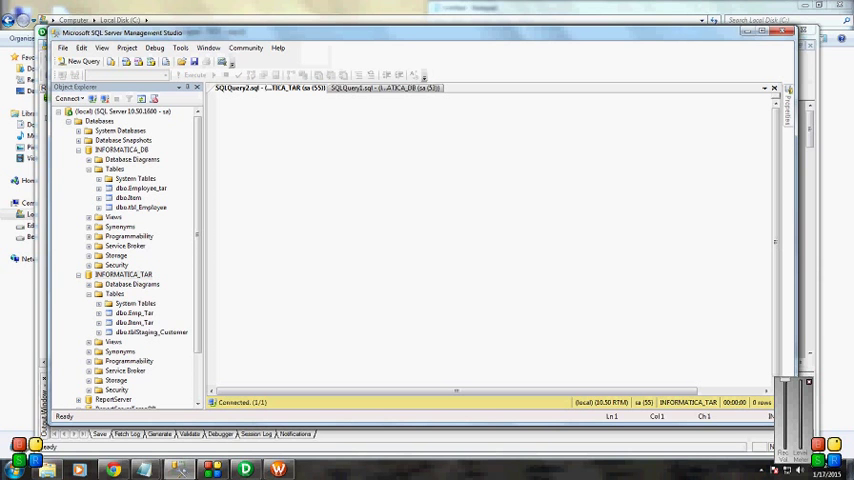
{"action": "type", "text": "select * from"}
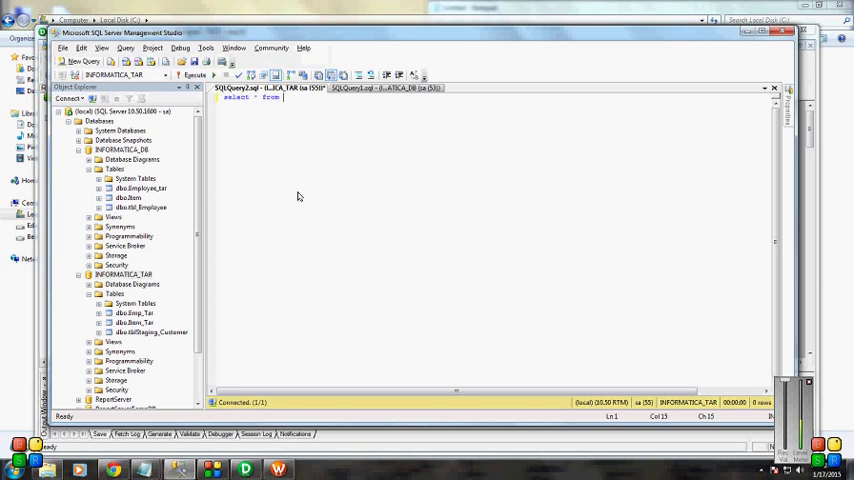
Run 'select * from Customer_Details_tar', getting an invalid object name error, and return to Designer.
{"action": "key", "text": "alt+Tab"}
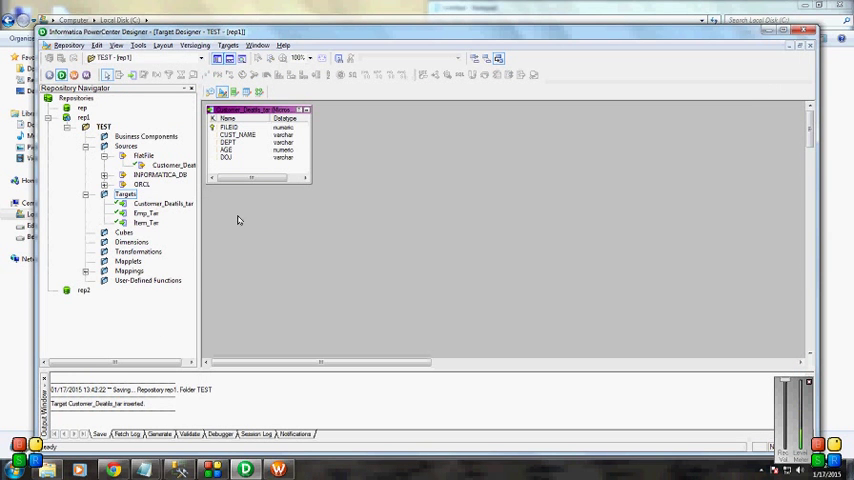
{"action": "key", "text": "alt+Tab"}
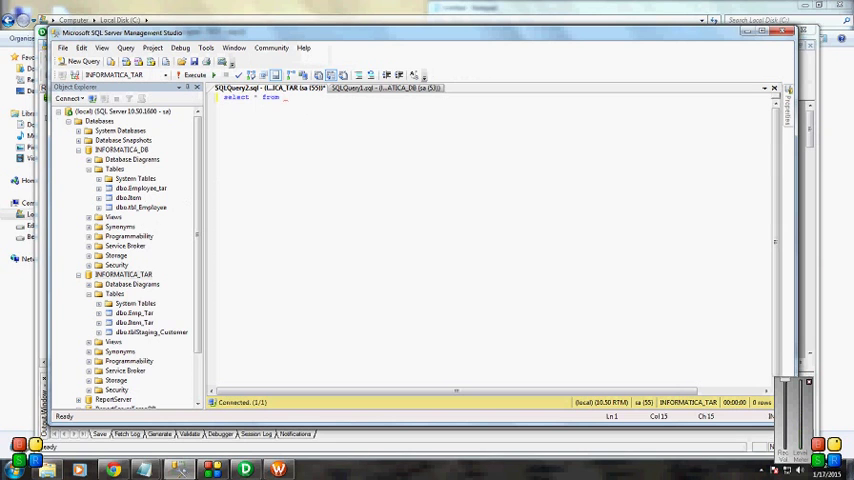
{"action": "type", "text": "Customer"}
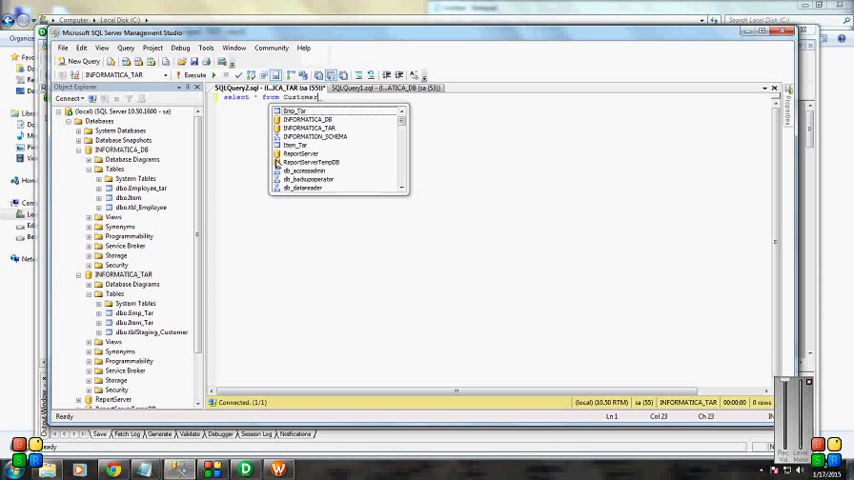
{"action": "type", "text": "_Details_"}
{"action": "type", "text": "tar"}
{"action": "key", "text": "Escape"}
{"action": "key", "text": "shift+Home"}
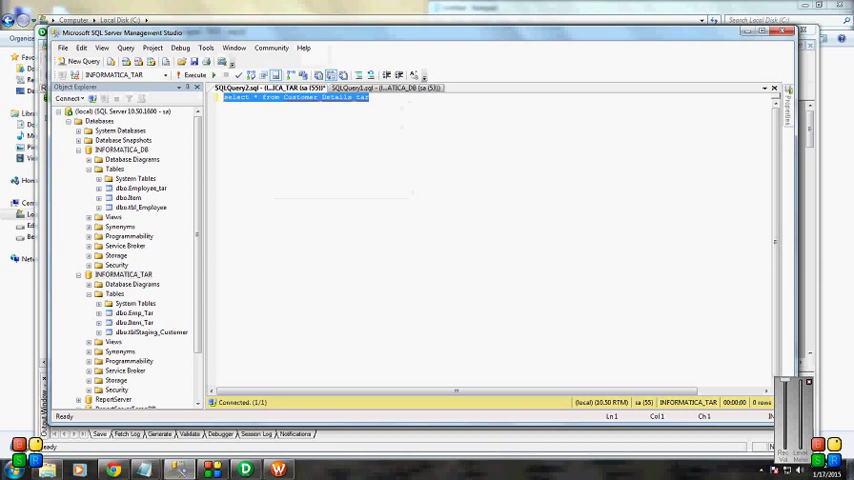
{"action": "key", "text": "F5"}
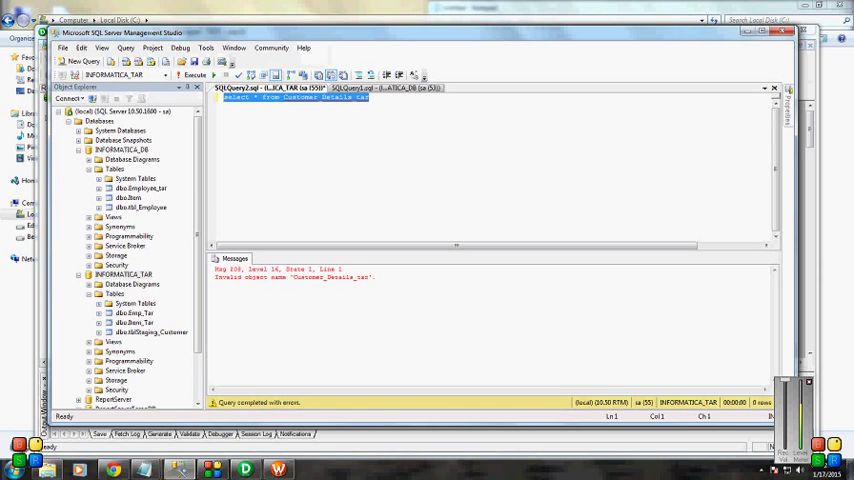
{"action": "left_click", "coordinate": [330, 97]}
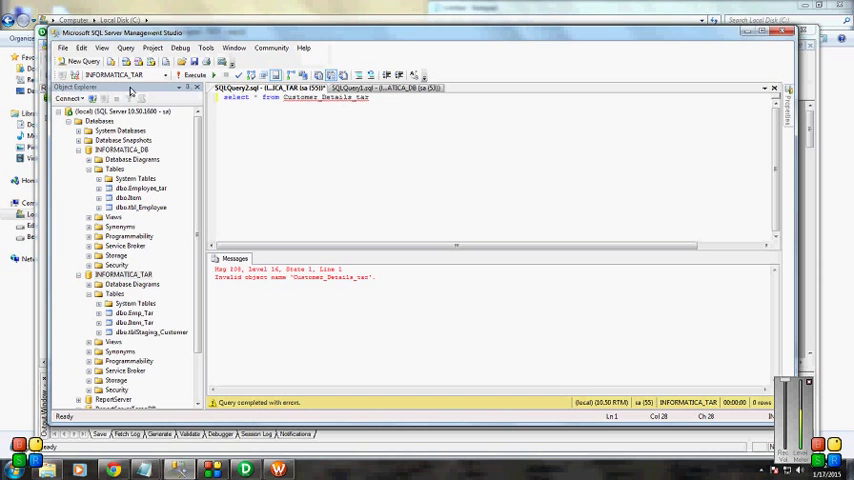
{"action": "key", "text": "alt+Tab"}
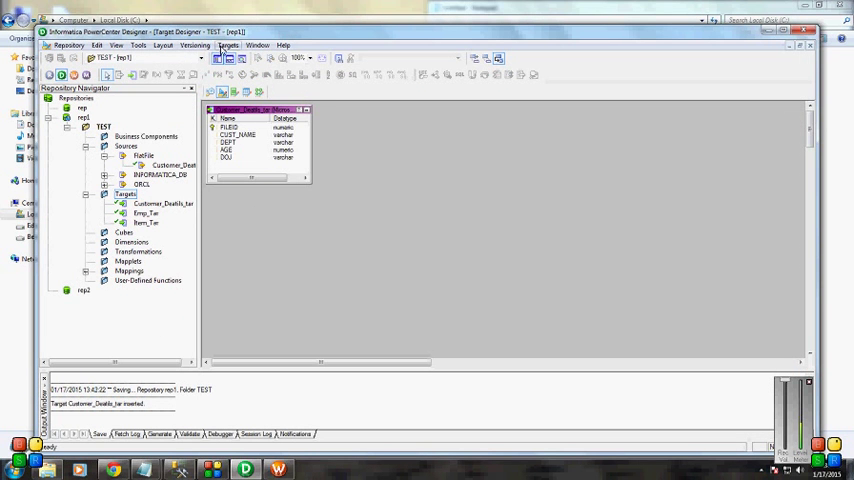
From Targets > Generate/Execute SQL, connect to the INFORMATICA_TAR SQL Server data source as sa.
{"action": "left_click", "coordinate": [228, 45]}
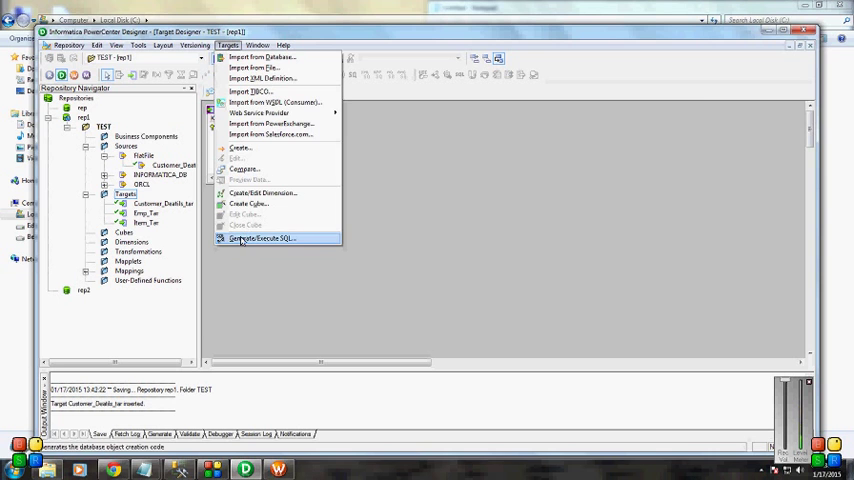
{"action": "left_click", "coordinate": [262, 238]}
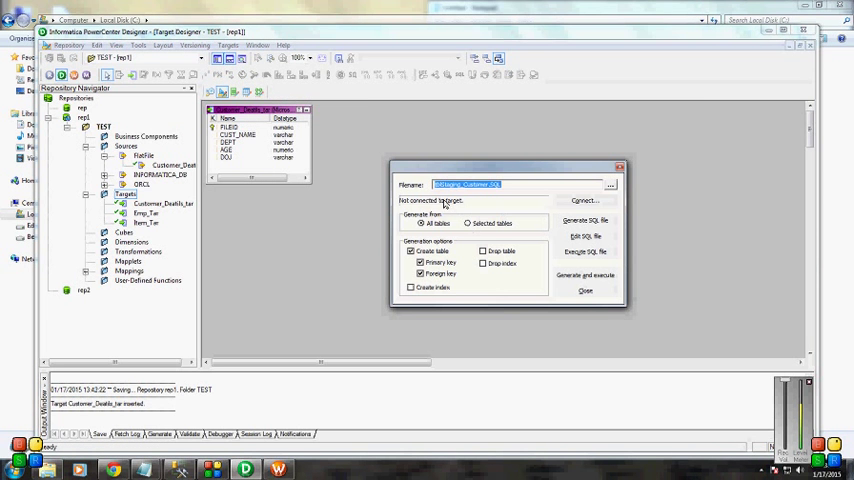
{"action": "left_click", "coordinate": [584, 200]}
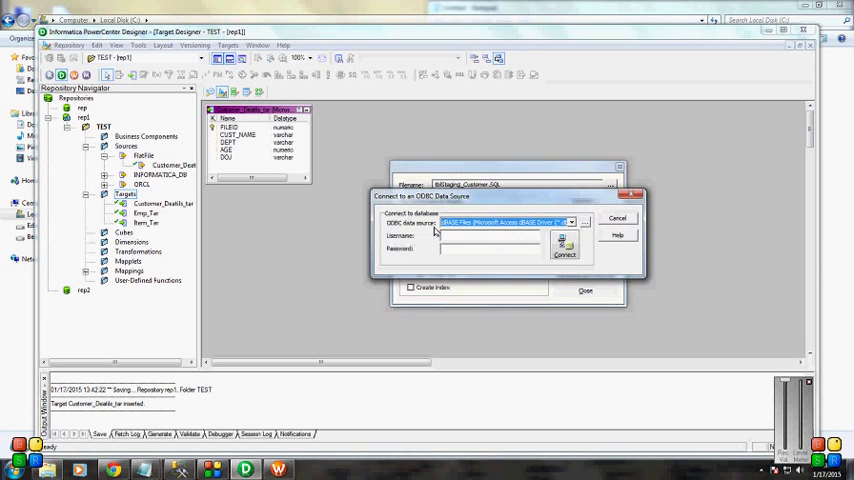
{"action": "left_click", "coordinate": [572, 222]}
{"action": "left_click", "coordinate": [520, 242]}
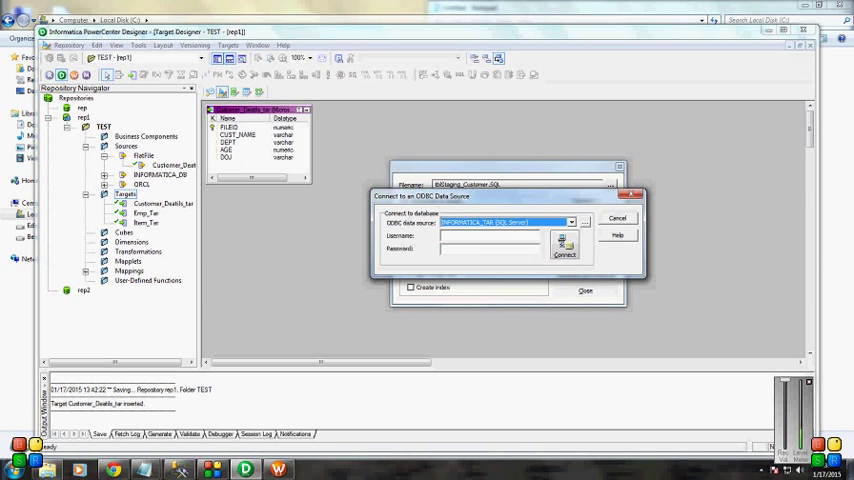
{"action": "key", "text": "Tab"}
{"action": "type", "text": "sa"}
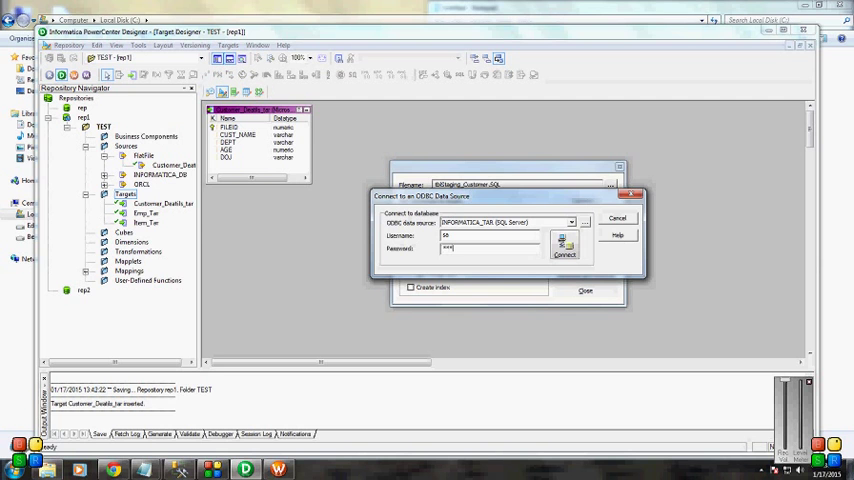
{"action": "left_click", "coordinate": [564, 246]}
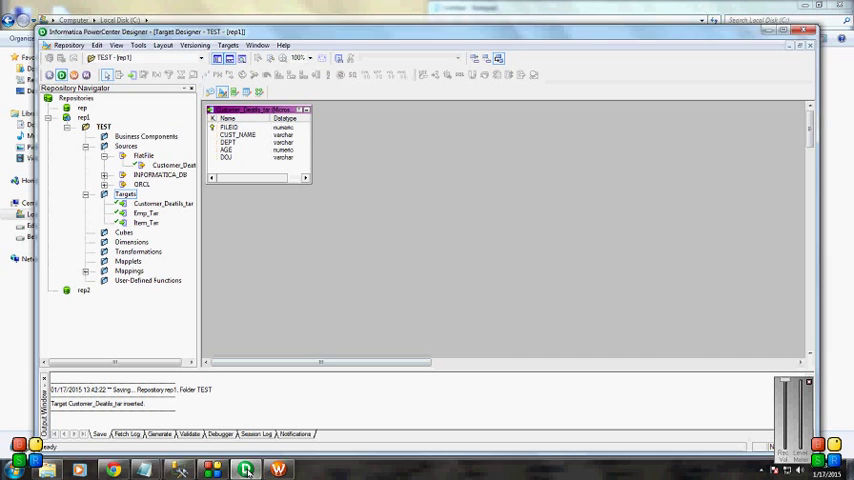
Select the target table, choose Selected tables and generate the tblStaging_Customer.SQL script.
{"action": "left_click", "coordinate": [247, 470]}
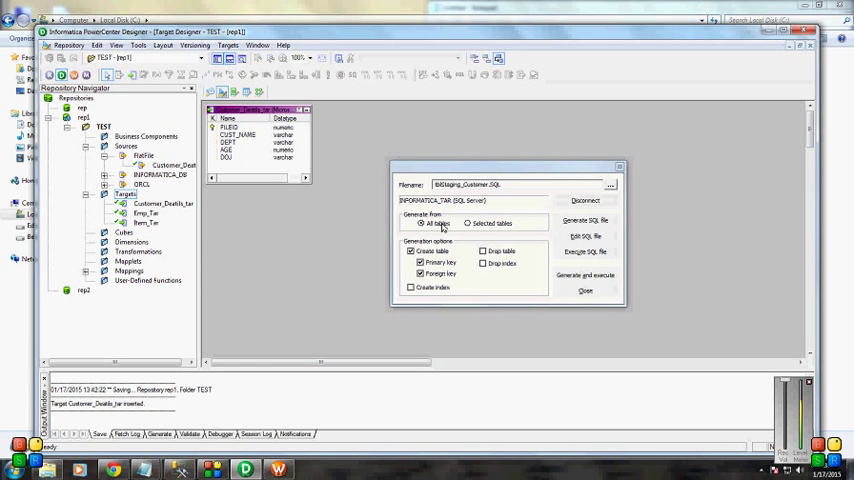
{"action": "left_click", "coordinate": [285, 116]}
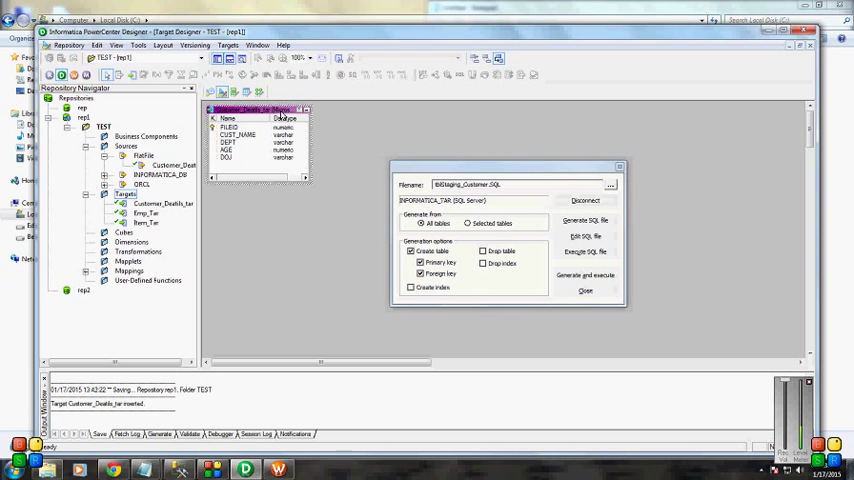
{"action": "left_click", "coordinate": [467, 223]}
{"action": "left_click", "coordinate": [586, 221]}
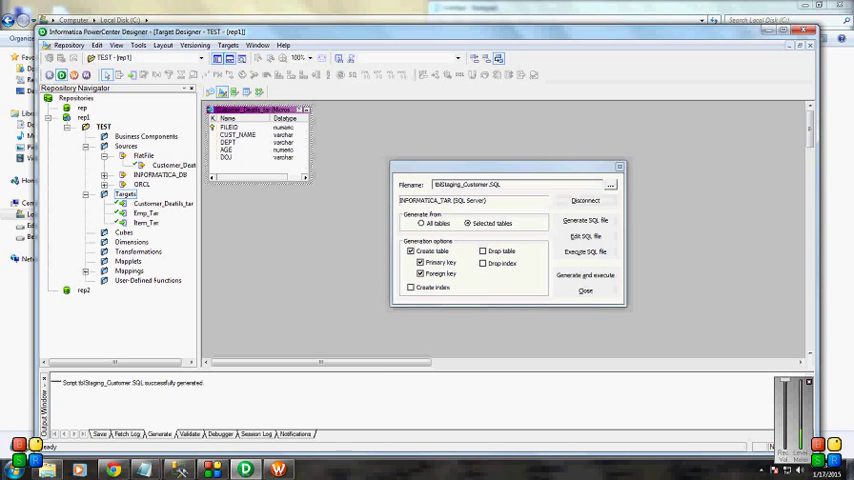
Try Edit SQL file, dismiss the missing-file prompt and close the empty Notepad.
{"action": "left_click", "coordinate": [584, 236]}
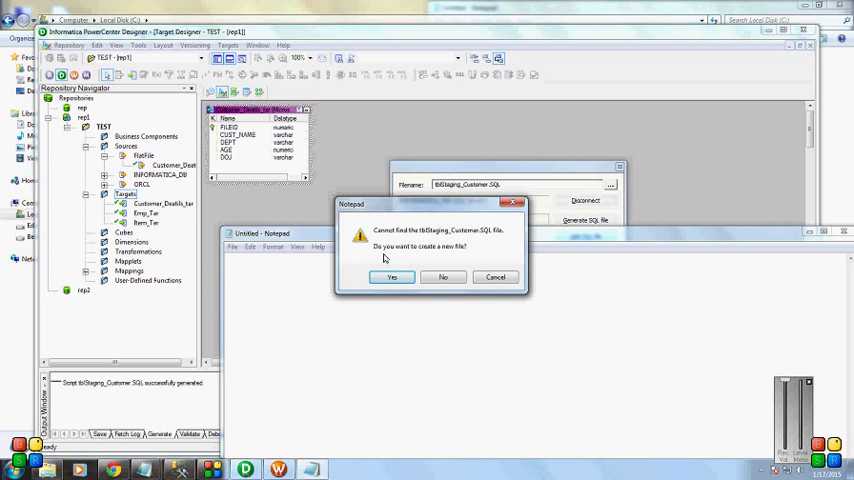
{"action": "left_click", "coordinate": [443, 279]}
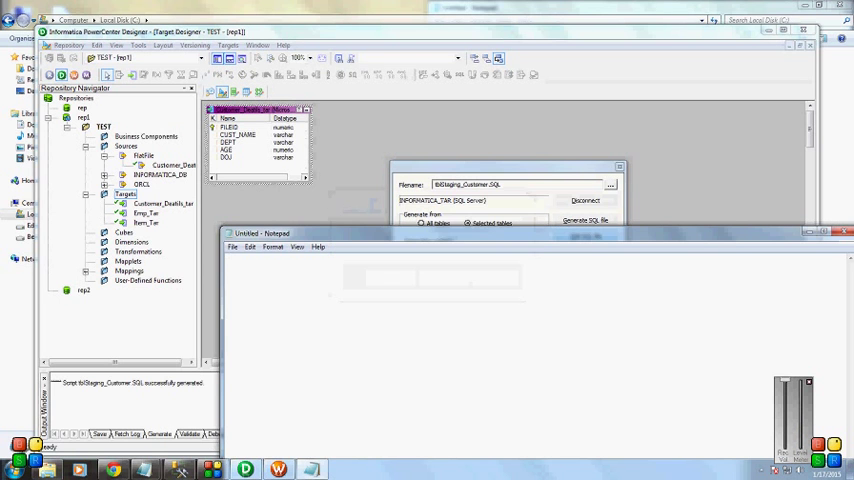
{"action": "left_click", "coordinate": [840, 233]}
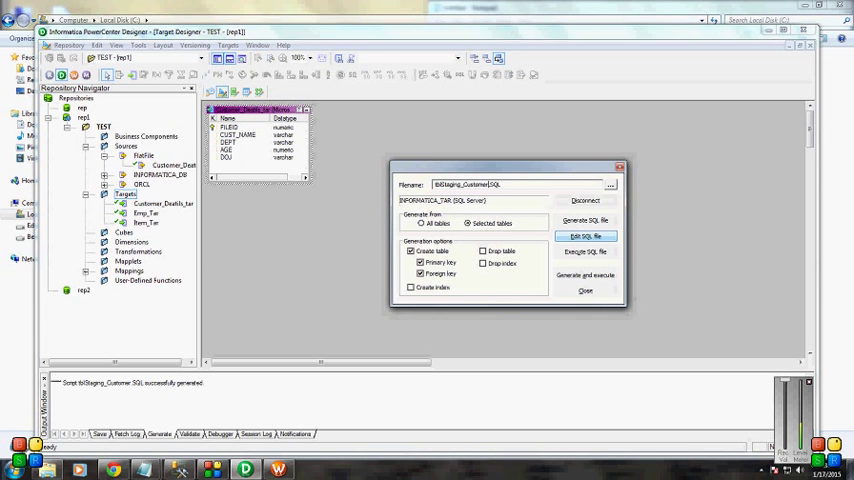
Rename the script file to Customer_details.SQL and generate the SQL file.
{"action": "key", "text": "BackSpace"}
{"action": "key", "text": "BackSpace"}
{"action": "key", "text": "BackSpace"}
{"action": "key", "text": "BackSpace"}
{"action": "key", "text": "BackSpace"}
{"action": "key", "text": "BackSpace"}
{"action": "type", "text": "Custo"}
{"action": "type", "text": "mer_d"}
{"action": "type", "text": "etails"}
{"action": "right_click", "coordinate": [519, 185]}
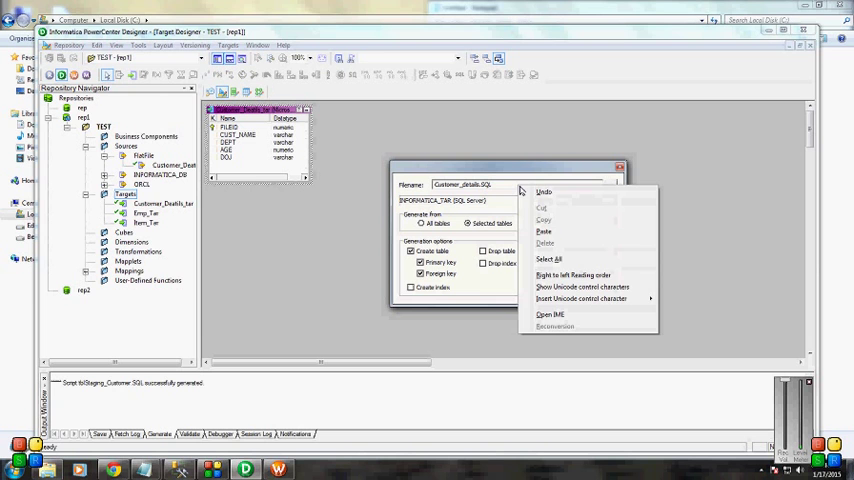
{"action": "left_click", "coordinate": [585, 236]}
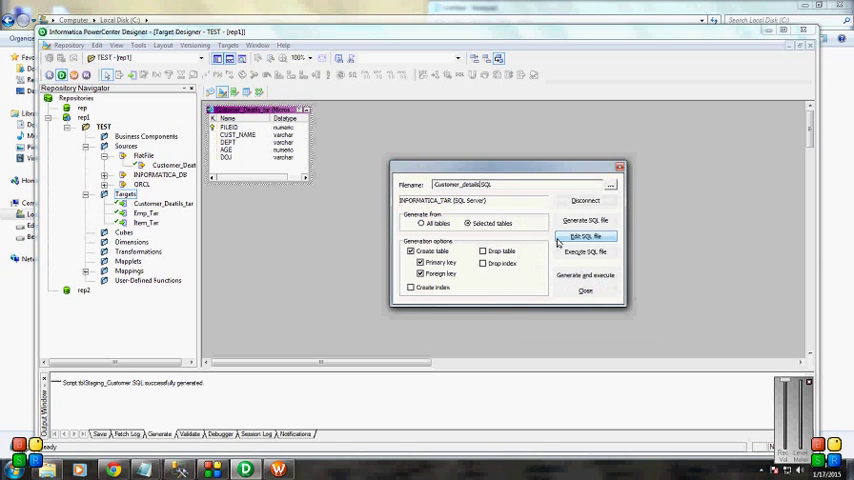
{"action": "left_click", "coordinate": [585, 221]}
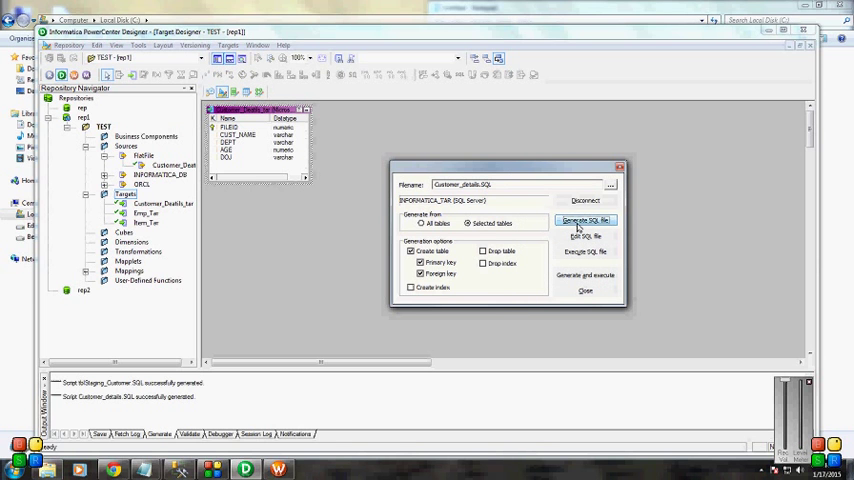
Dismiss the empty Notepad edit prompt and execute the script to create the target table.
{"action": "left_click", "coordinate": [585, 237]}
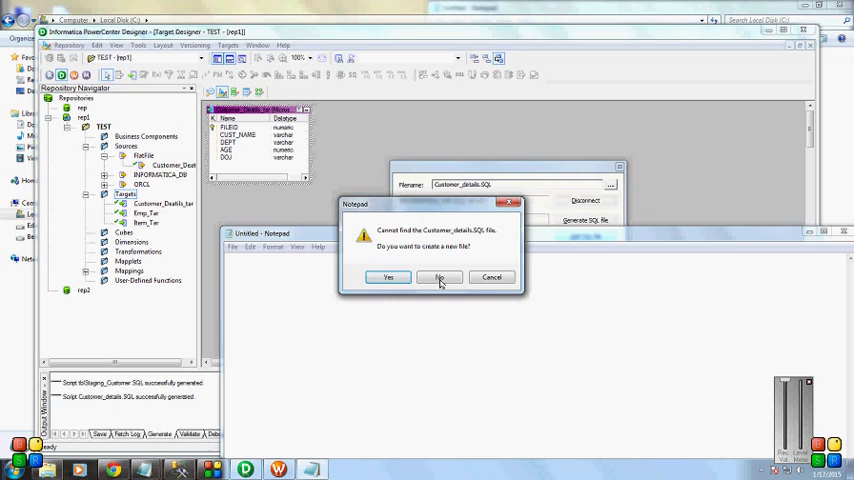
{"action": "left_click", "coordinate": [439, 277]}
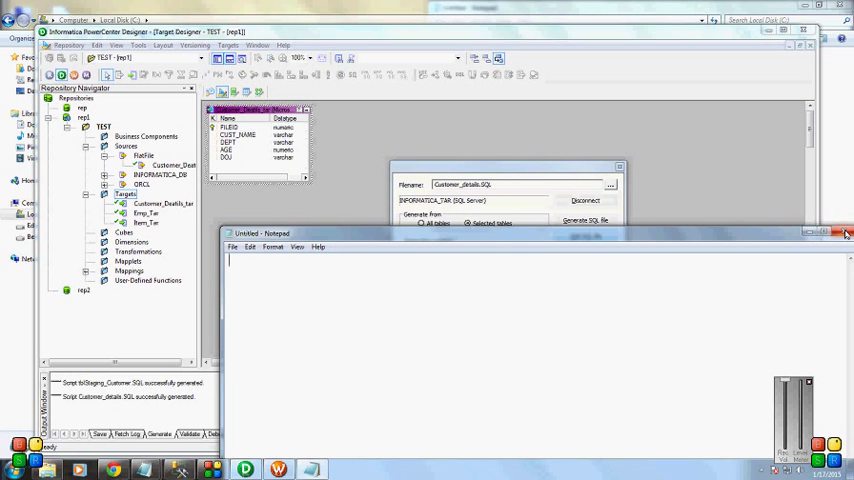
{"action": "key", "text": "alt+F4"}
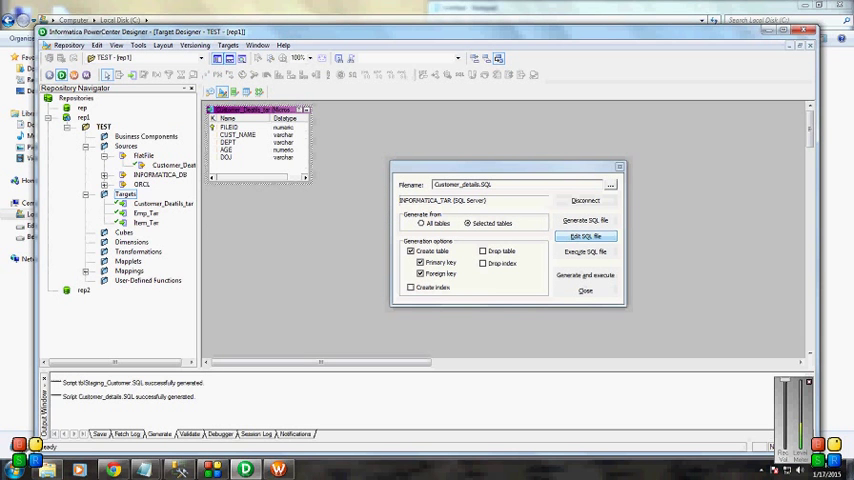
{"action": "left_click", "coordinate": [585, 251]}
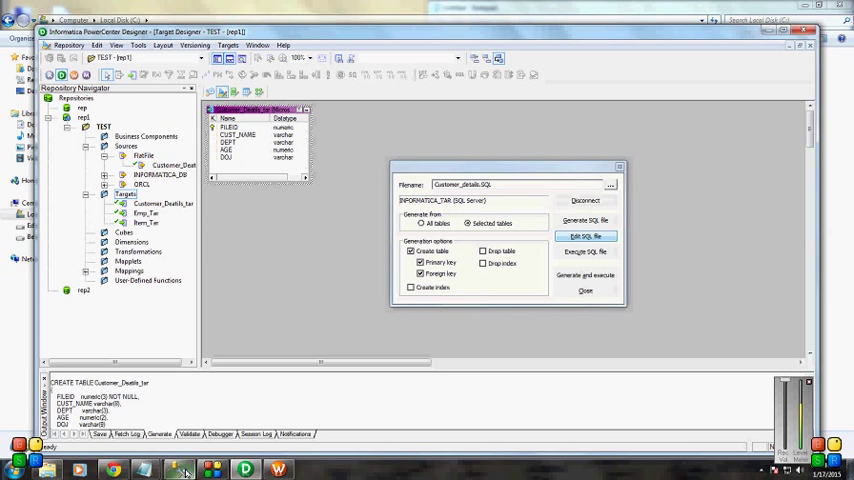
{"action": "mouse_move", "coordinate": [179, 469]}
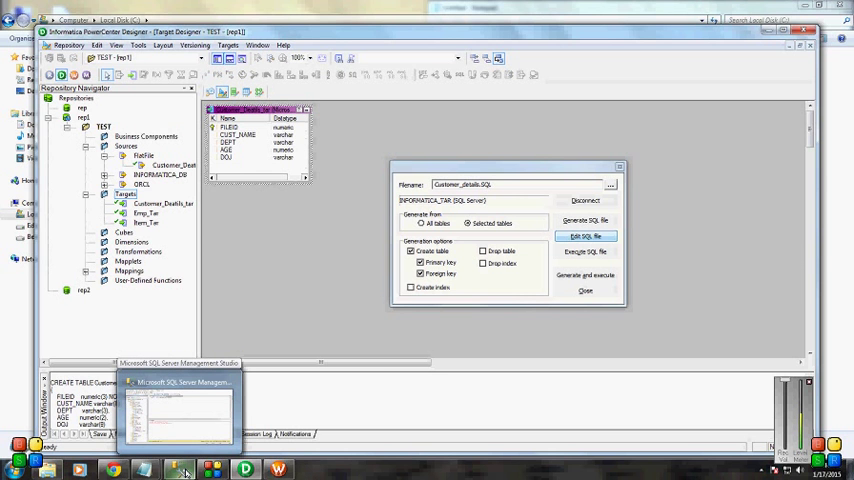
Rerun the target table query in SQL Server Management Studio.
{"action": "left_click", "coordinate": [183, 470]}
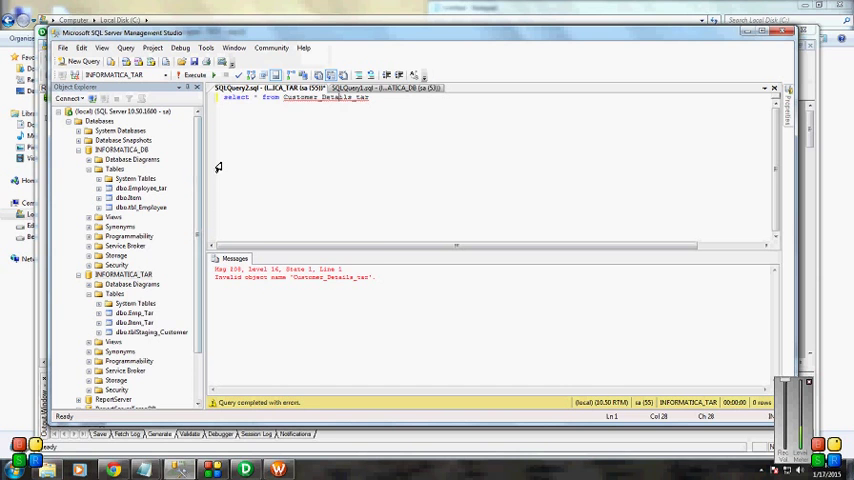
{"action": "key", "text": "ctrl+a"}
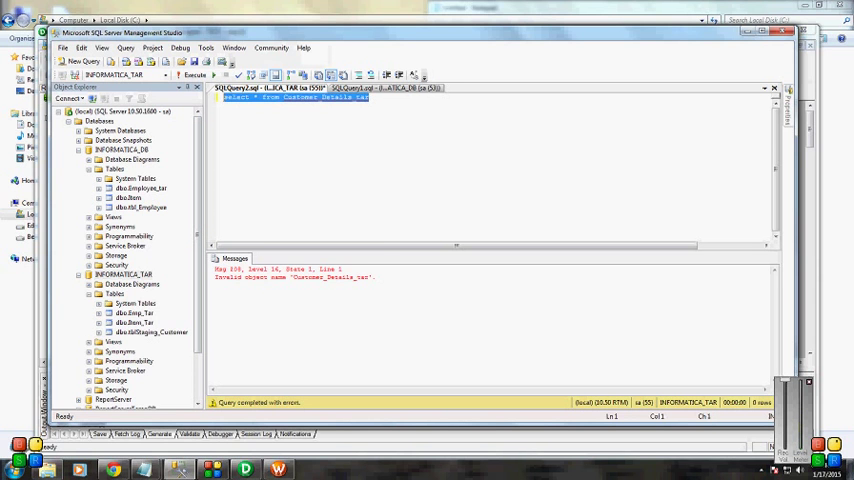
{"action": "key", "text": "F5"}
Back in Designer, execute the SQL file again (Customer_Details_tar already exists) and close the dialog.
{"action": "key", "text": "alt+Tab"}
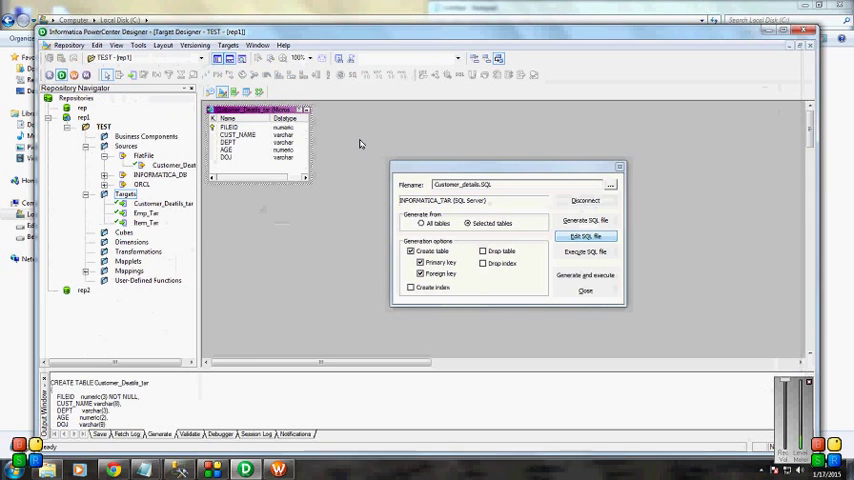
{"action": "key", "text": "alt+Tab"}
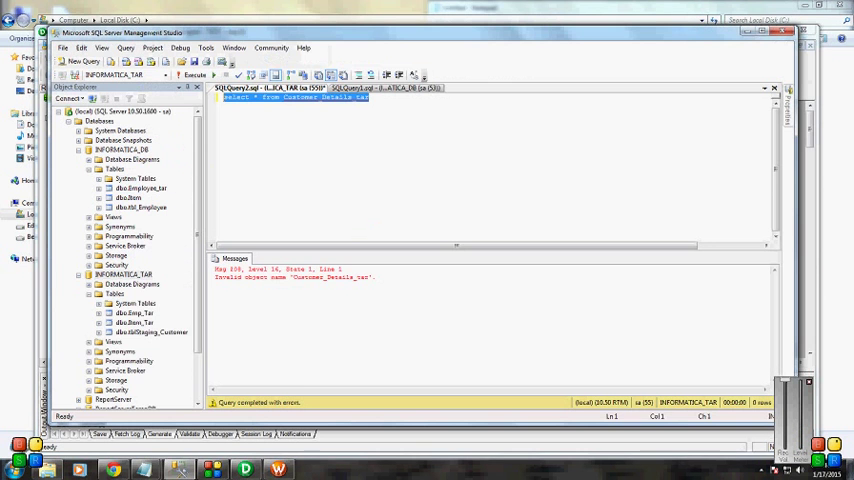
{"action": "key", "text": "alt+Tab"}
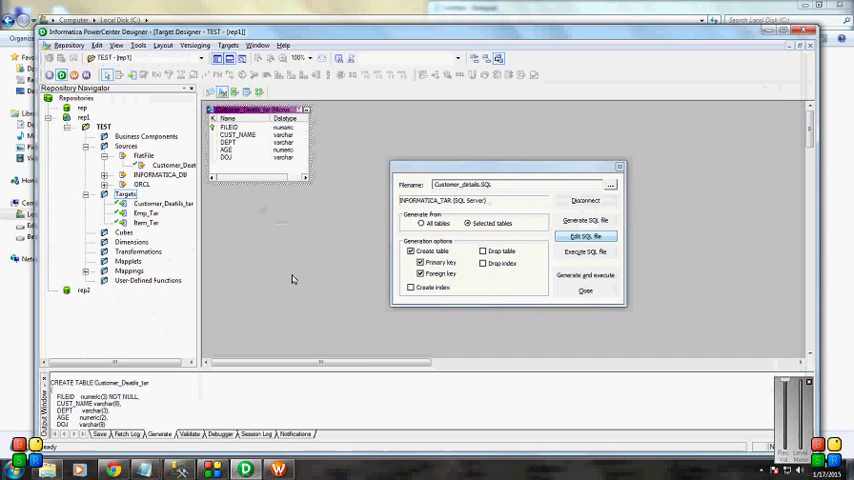
{"action": "key", "text": "alt+Tab"}
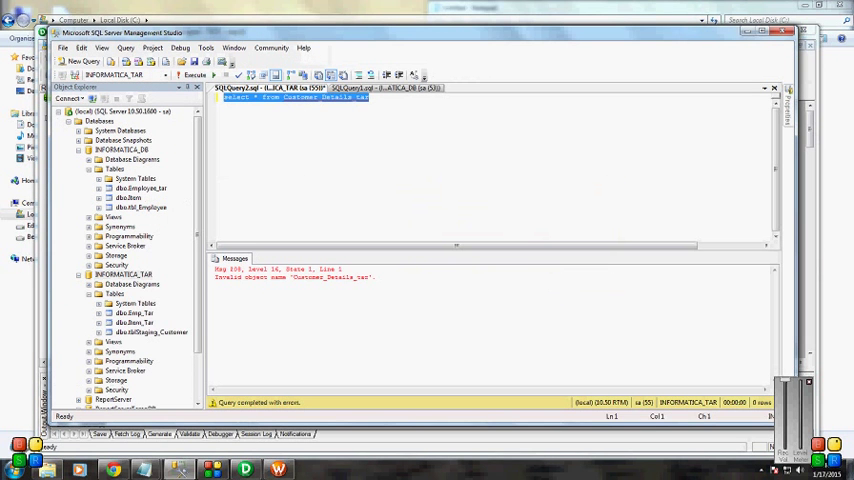
{"action": "key", "text": "alt+Tab"}
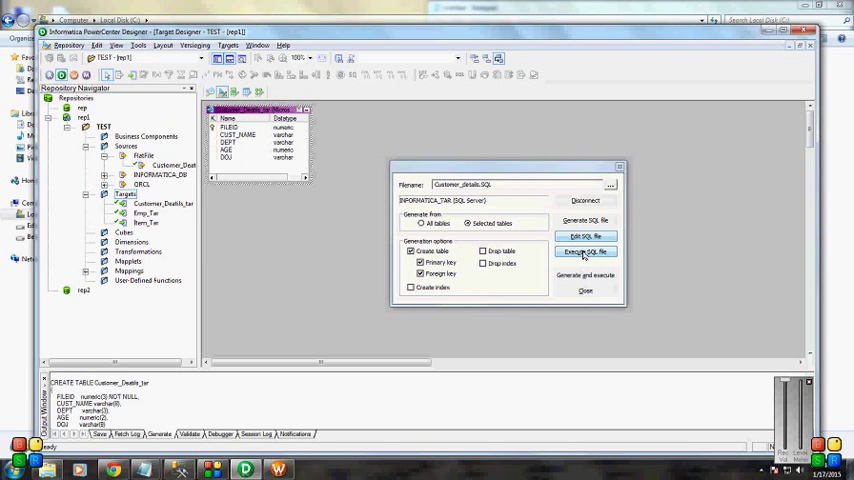
{"action": "left_click", "coordinate": [583, 253]}
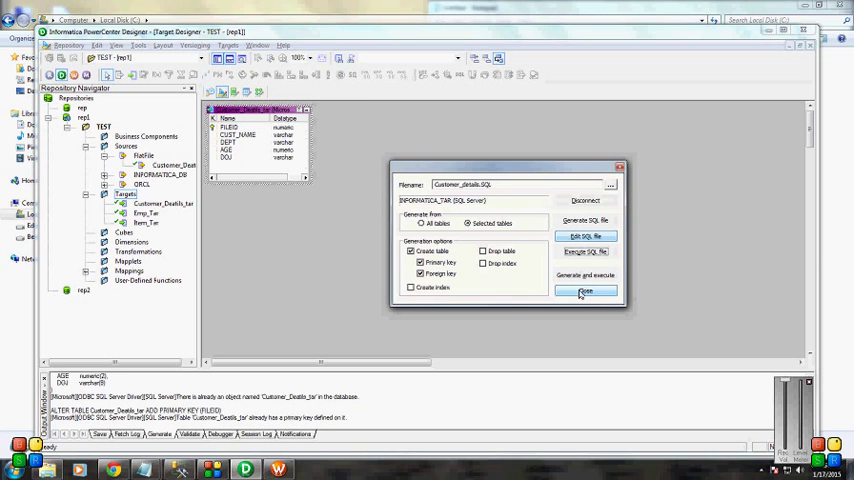
{"action": "left_click", "coordinate": [582, 294]}
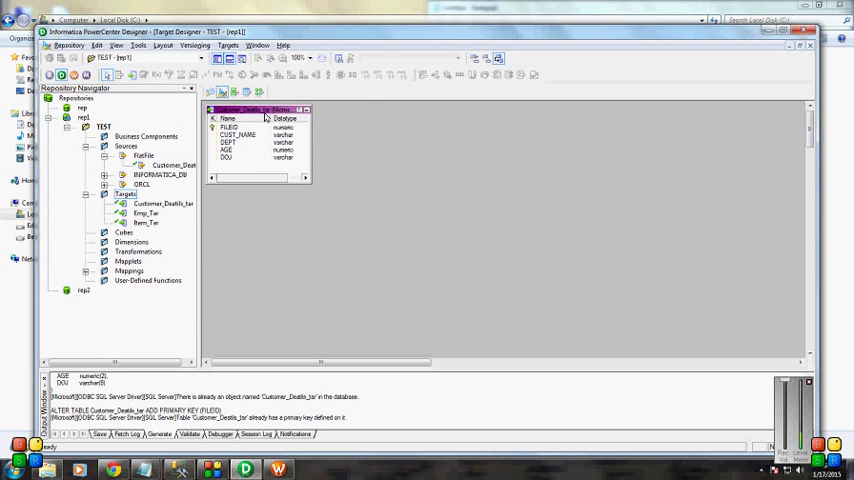
Save the Customer_Details_tar target to the repository and expand the Mappings folder.
{"action": "right_click", "coordinate": [266, 112]}
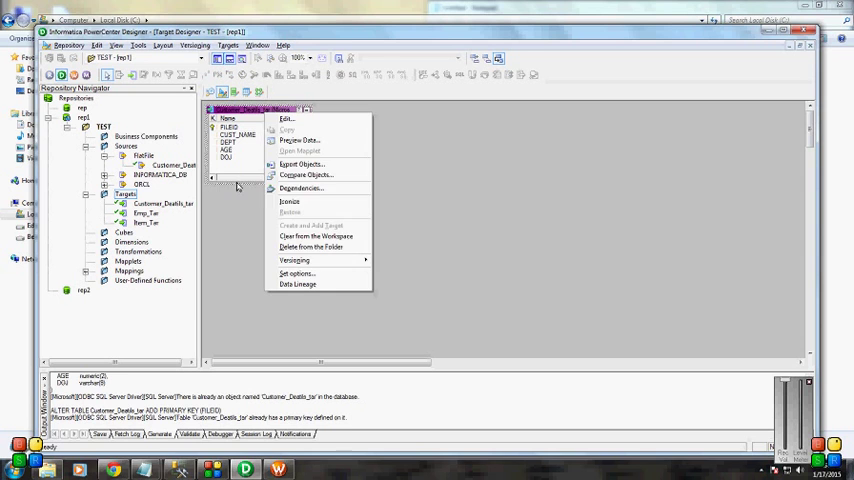
{"action": "key", "text": "Escape"}
{"action": "key", "text": "ctrl+s"}
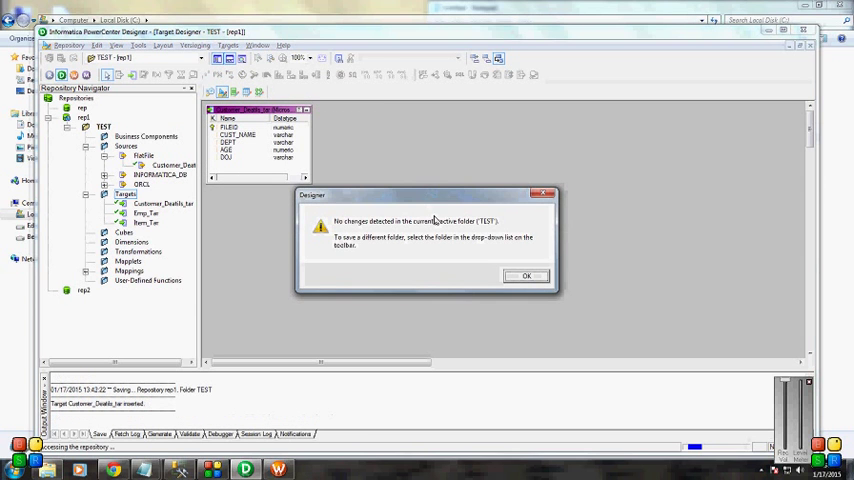
{"action": "left_click", "coordinate": [527, 276]}
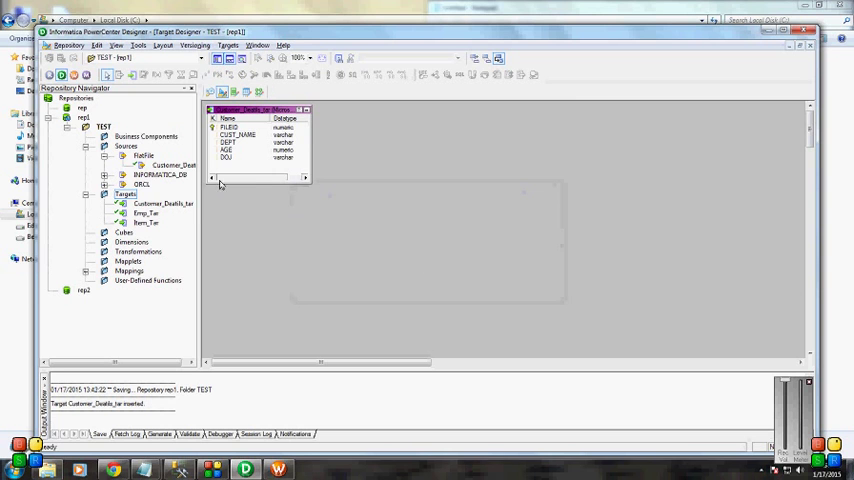
{"action": "double_click", "coordinate": [95, 268]}
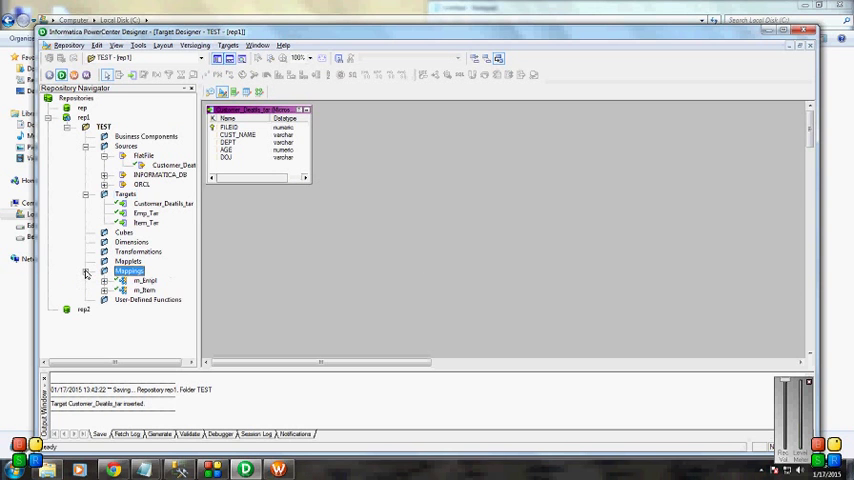
In Mapping Designer, drag the Customer_Details source onto the workspace to start a new mapping.
{"action": "left_click", "coordinate": [259, 91]}
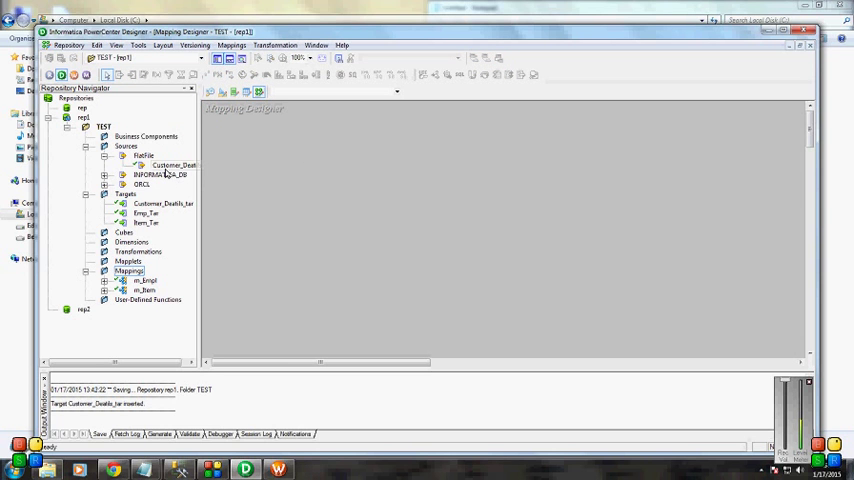
{"action": "left_click_drag", "start_coordinate": [172, 165], "coordinate": [274, 172]}
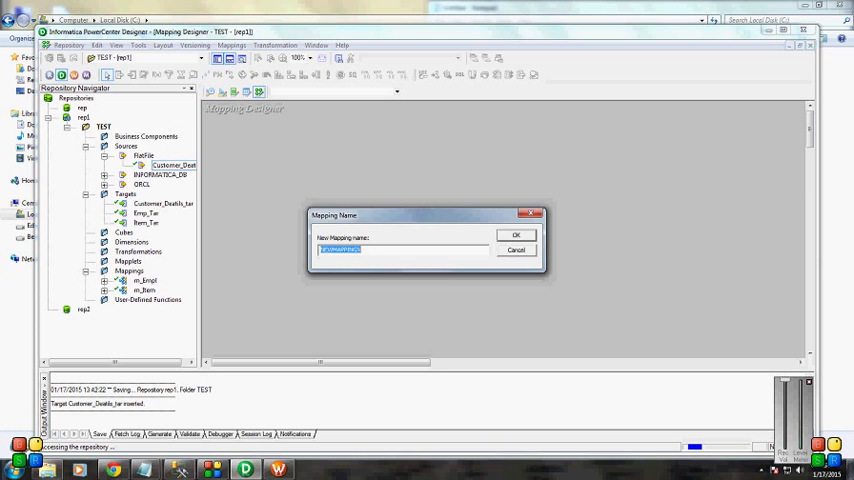
{"action": "type", "text": "m_customer_details"}
Confirm the name m_customer_details and add the Customer_Details_tar target beside the source qualifier.
{"action": "left_click", "coordinate": [512, 234]}
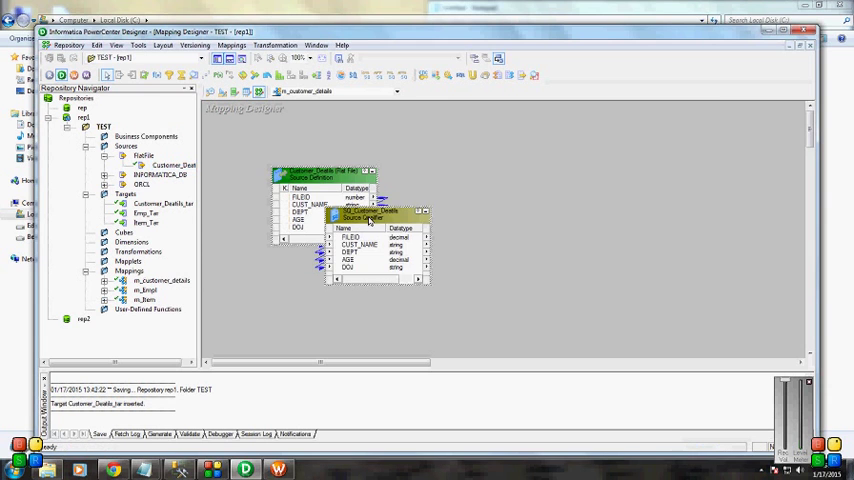
{"action": "left_click_drag", "start_coordinate": [385, 213], "coordinate": [455, 172]}
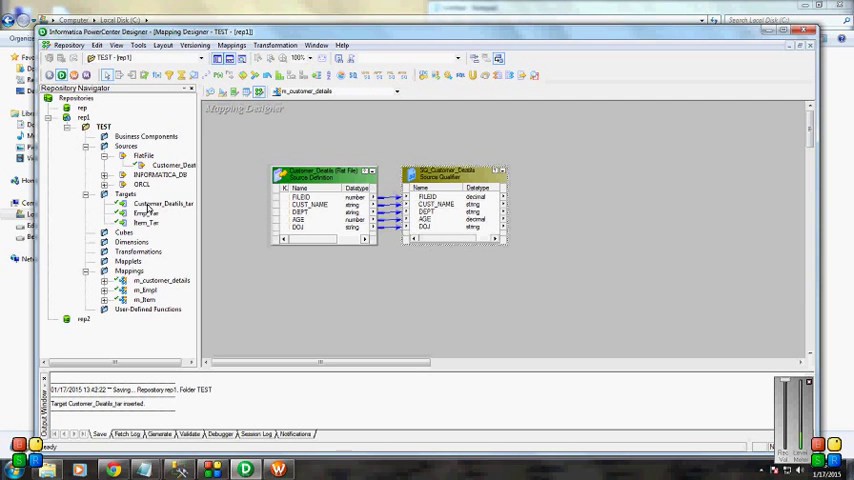
{"action": "mouse_move", "coordinate": [150, 204]}
{"action": "left_mouse_down"}
{"action": "mouse_move", "coordinate": [263, 250]}
{"action": "mouse_move", "coordinate": [667, 200]}
{"action": "mouse_move", "coordinate": [605, 182]}
{"action": "left_mouse_up"}
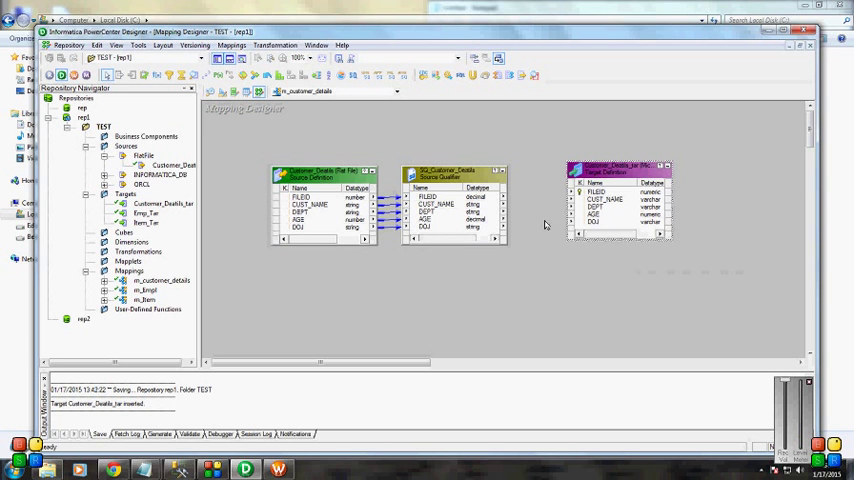
Autolink the source qualifier ports to the target by name and arrange all tables.
{"action": "left_click_drag", "start_coordinate": [440, 227], "coordinate": [435, 197]}
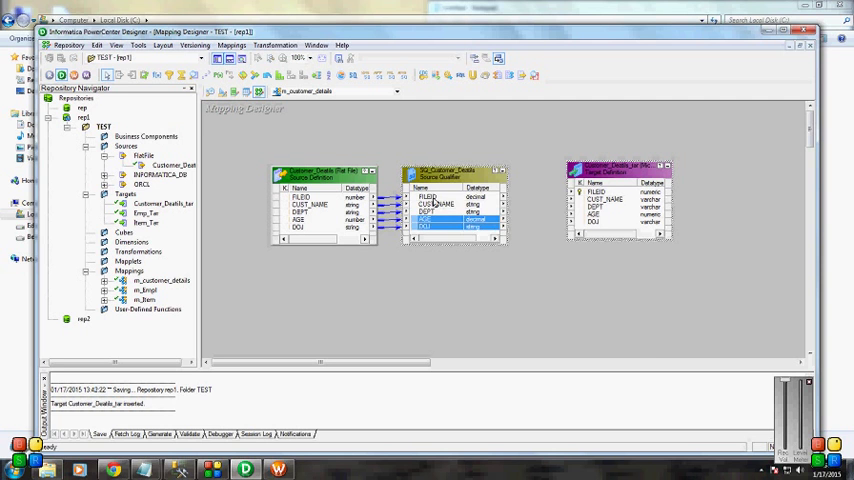
{"action": "right_click", "coordinate": [524, 196]}
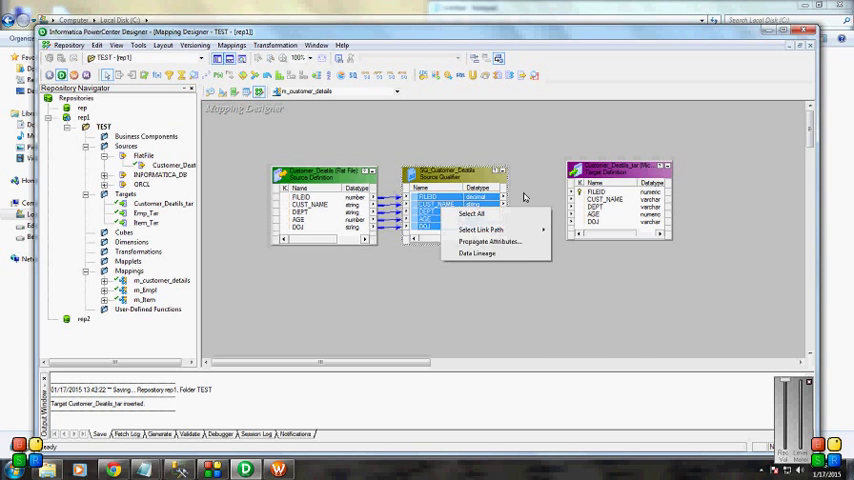
{"action": "right_click", "coordinate": [543, 185]}
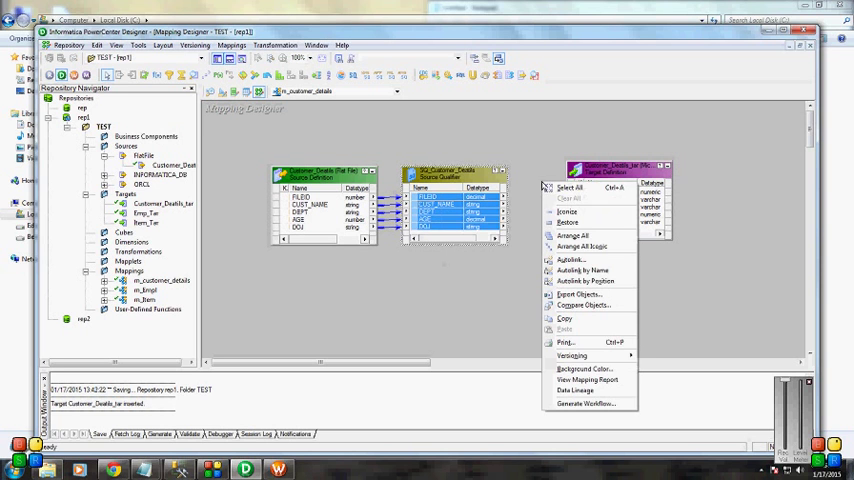
{"action": "left_click", "coordinate": [568, 271]}
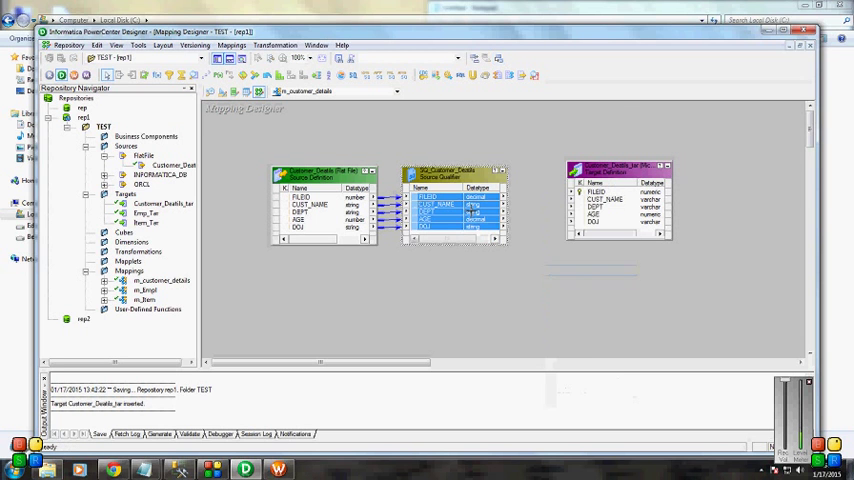
{"action": "right_click", "coordinate": [530, 267]}
{"action": "left_click", "coordinate": [563, 90]}
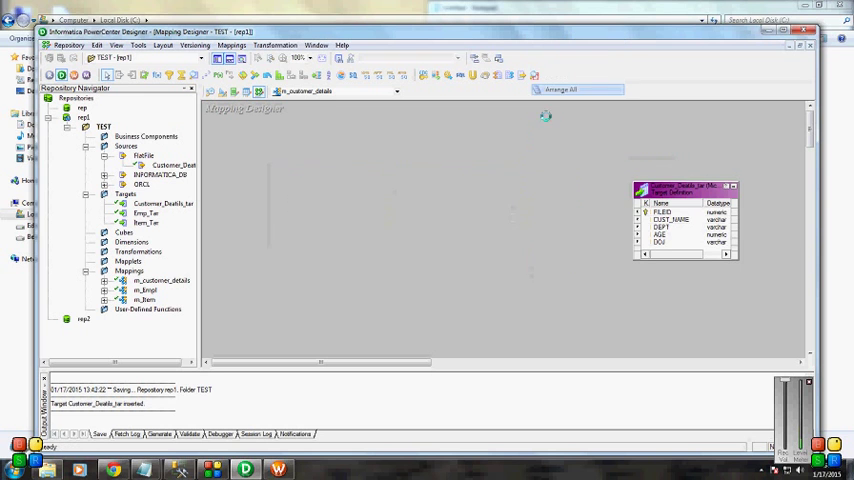
Validate the m_customer_details mapping and save it to the repository.
{"action": "left_click", "coordinate": [230, 45]}
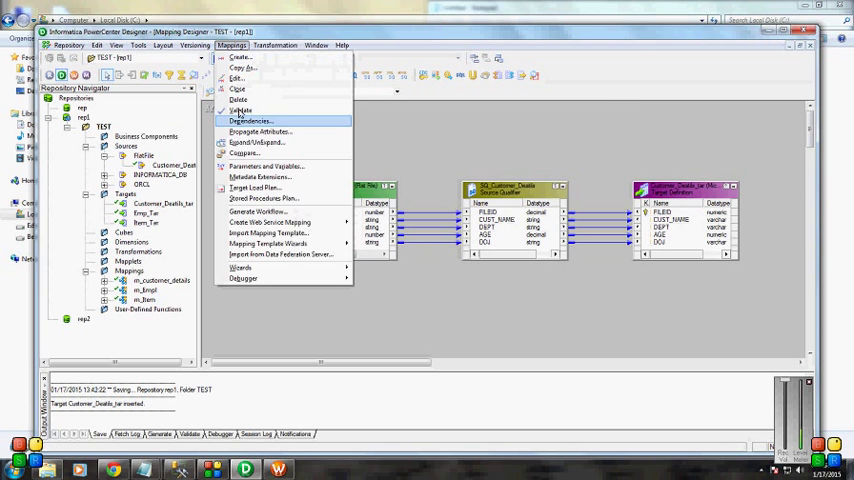
{"action": "left_click", "coordinate": [247, 124]}
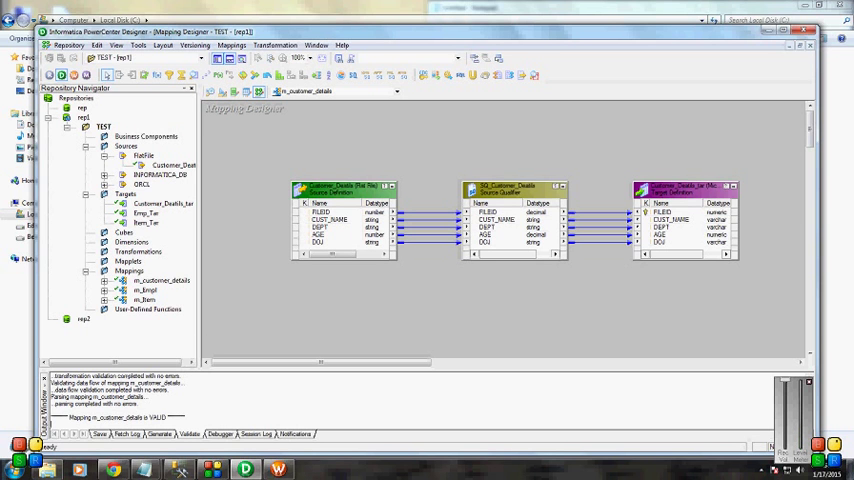
{"action": "key", "text": "ctrl+s"}
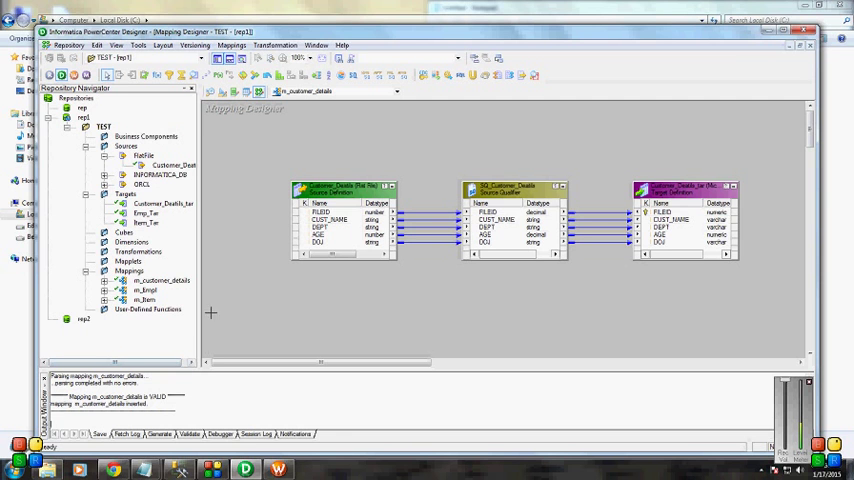
Switch to Workflow Manager and start creating a new workflow.
{"action": "left_click", "coordinate": [278, 468]}
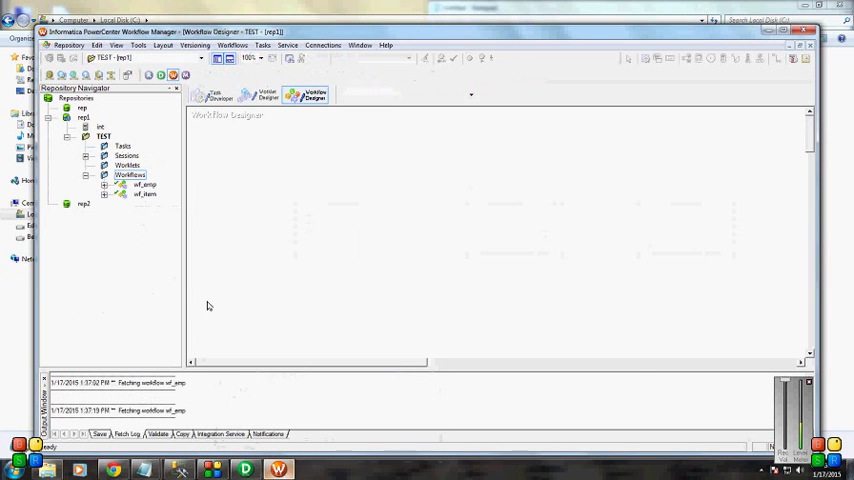
{"action": "left_click", "coordinate": [231, 45]}
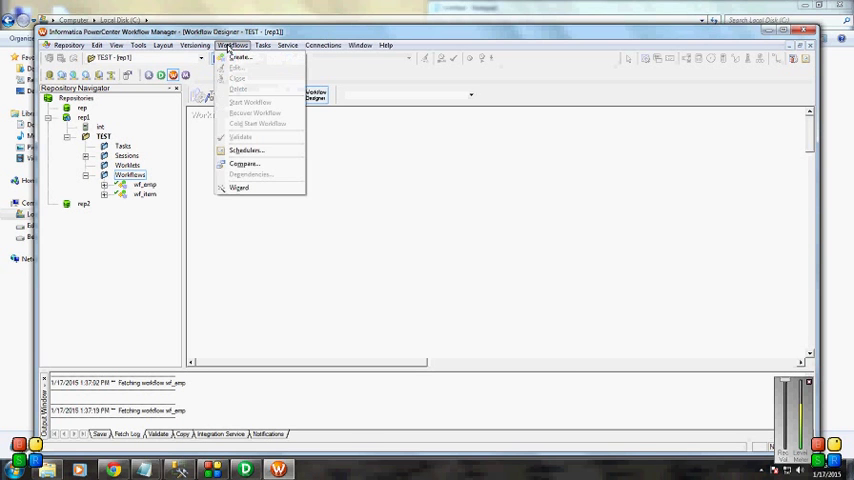
{"action": "left_click", "coordinate": [240, 57]}
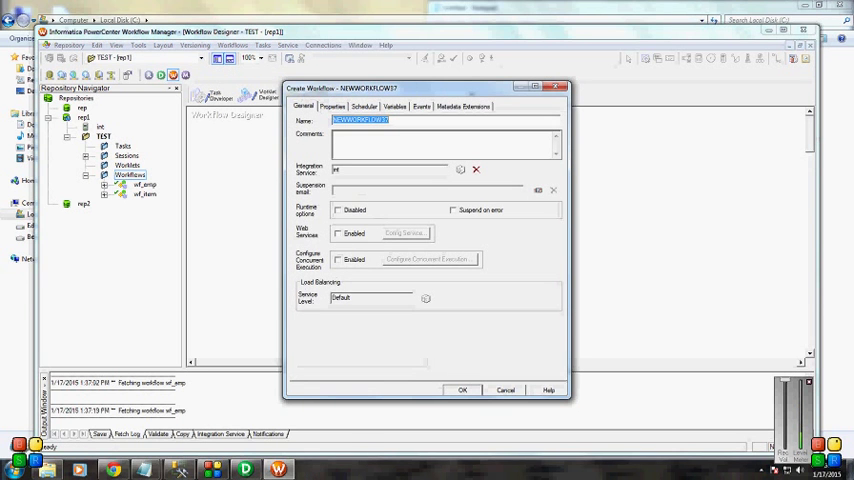
{"action": "type", "text": "wf_customer_details"}
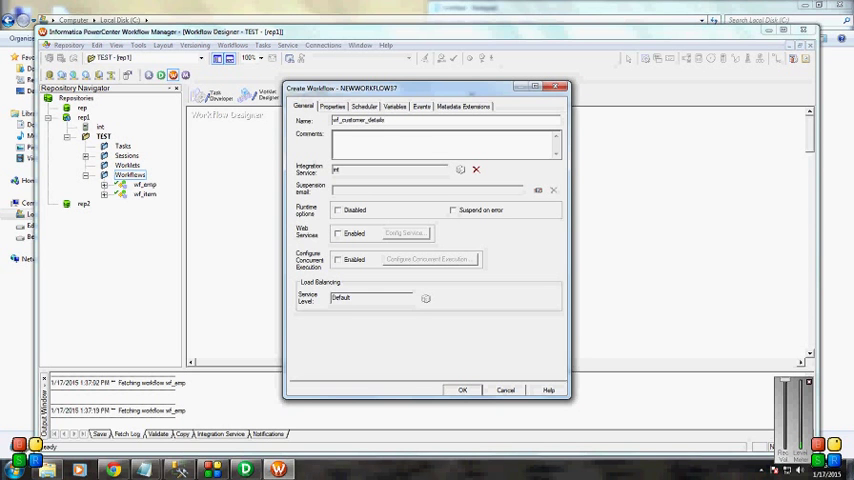
Review the Scheduler, Variables, Events and Metadata Extensions settings and create wf_customer_details.
{"action": "left_click", "coordinate": [330, 107]}
{"action": "left_click", "coordinate": [364, 107]}
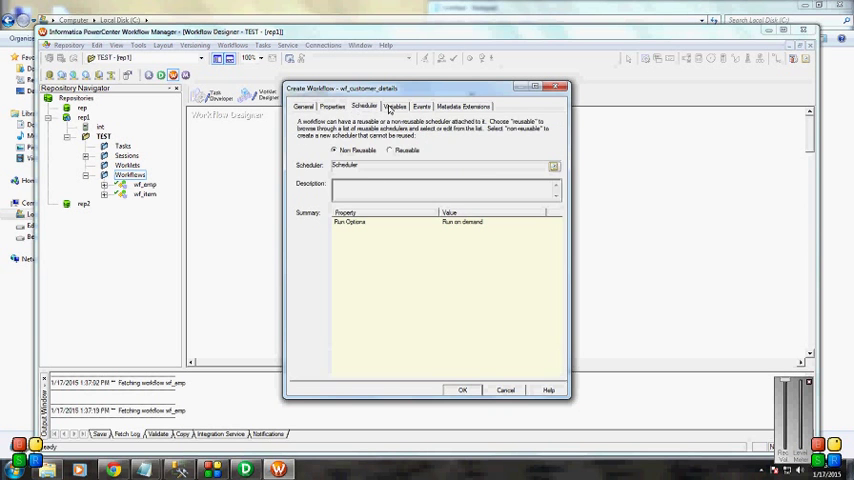
{"action": "left_click", "coordinate": [393, 107]}
{"action": "left_click", "coordinate": [421, 107]}
{"action": "left_click", "coordinate": [462, 107]}
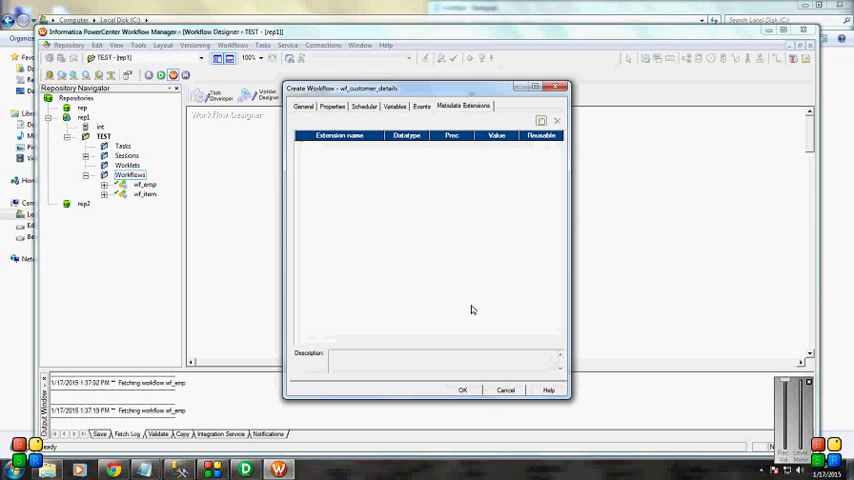
{"action": "left_click", "coordinate": [466, 391]}
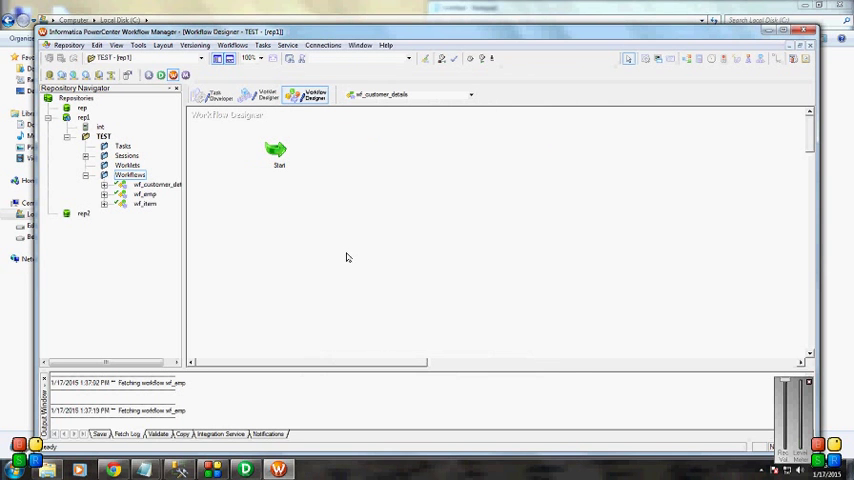
Add a Session task on the canvas using mapping m_customer_details.
{"action": "left_click", "coordinate": [686, 59]}
{"action": "left_click", "coordinate": [383, 152]}
{"action": "left_click", "coordinate": [525, 201]}
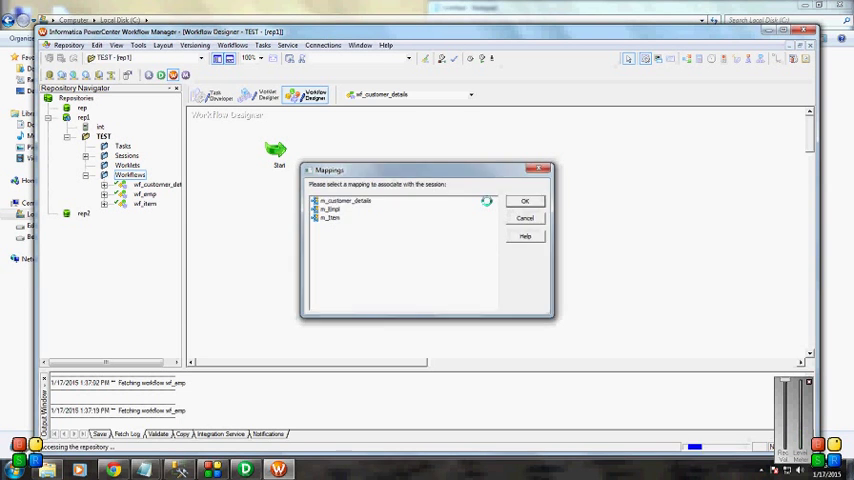
Link the Start task to the session and arrange the tasks horizontally.
{"action": "left_click", "coordinate": [280, 160]}
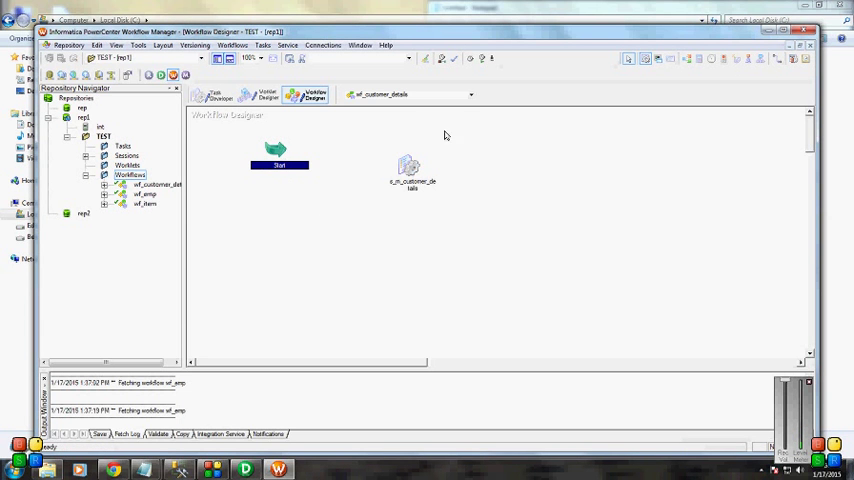
{"action": "left_click", "coordinate": [777, 58]}
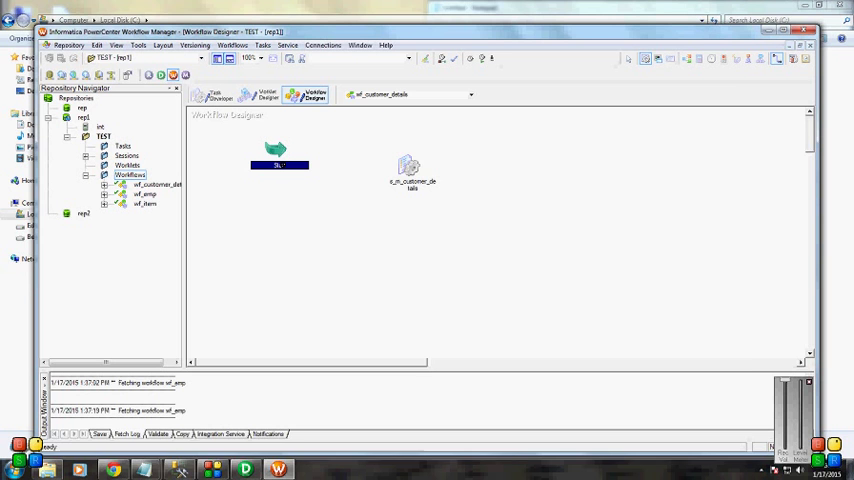
{"action": "left_click_drag", "start_coordinate": [284, 148], "coordinate": [405, 180]}
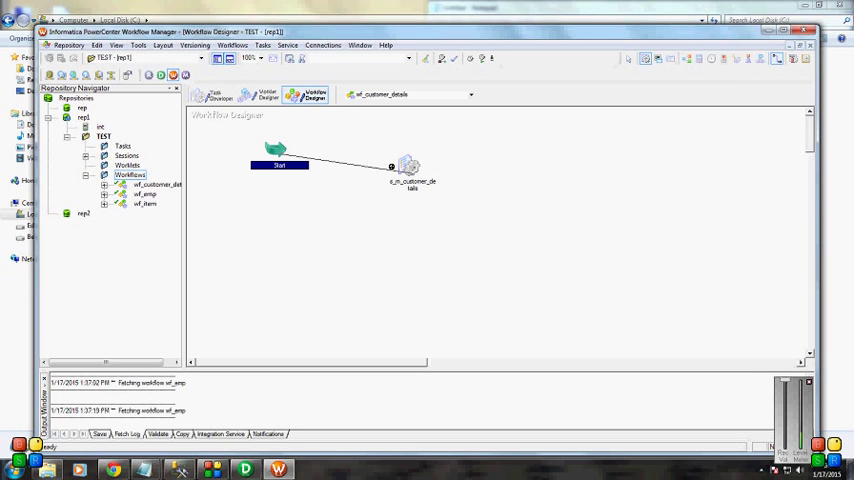
{"action": "left_click", "coordinate": [500, 152]}
{"action": "right_click", "coordinate": [500, 152]}
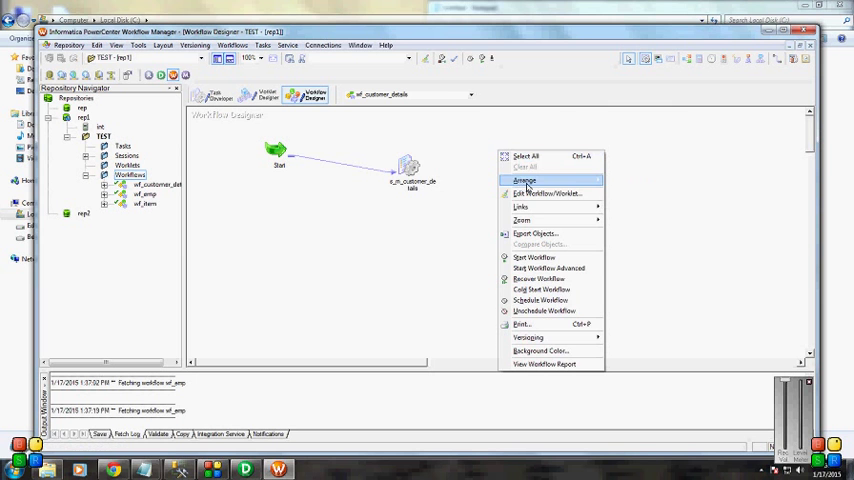
{"action": "left_click", "coordinate": [629, 180]}
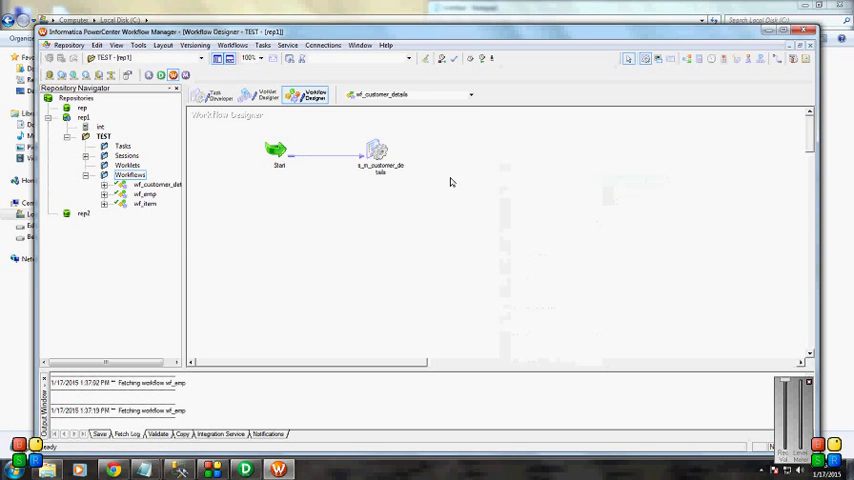
{"action": "right_click", "coordinate": [380, 155]}
{"action": "left_click", "coordinate": [402, 158]}
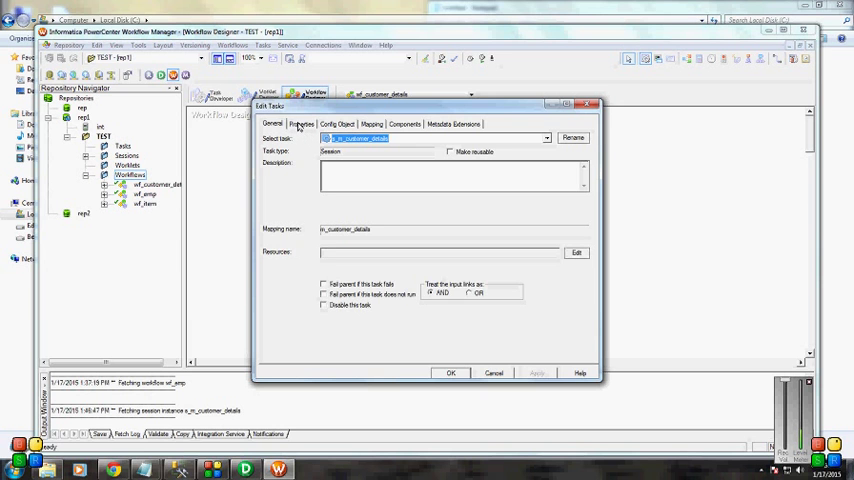
On the session Properties, set the $Target connection value to Target_ODBC.
{"action": "left_click", "coordinate": [298, 124]}
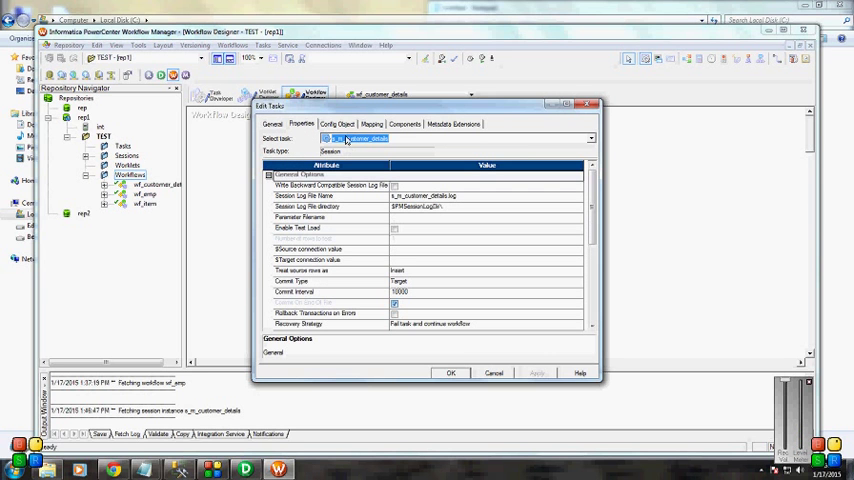
{"action": "left_click", "coordinate": [415, 249]}
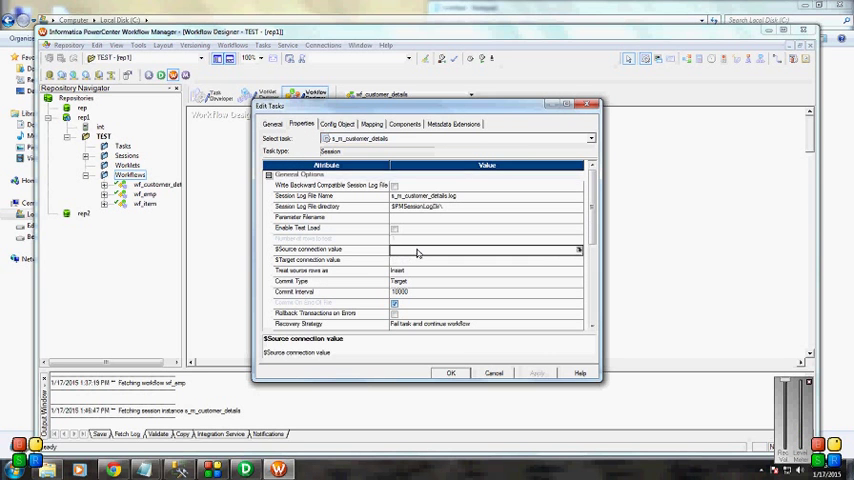
{"action": "left_click", "coordinate": [579, 249]}
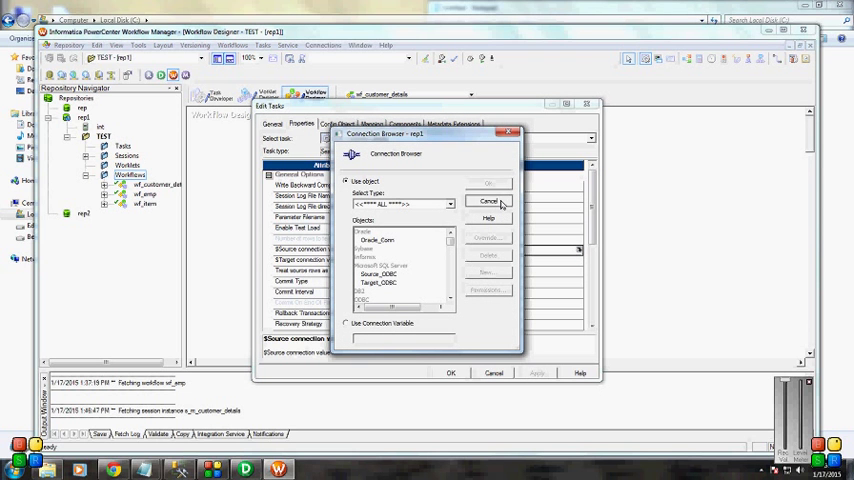
{"action": "left_click", "coordinate": [488, 201]}
{"action": "left_click", "coordinate": [480, 260]}
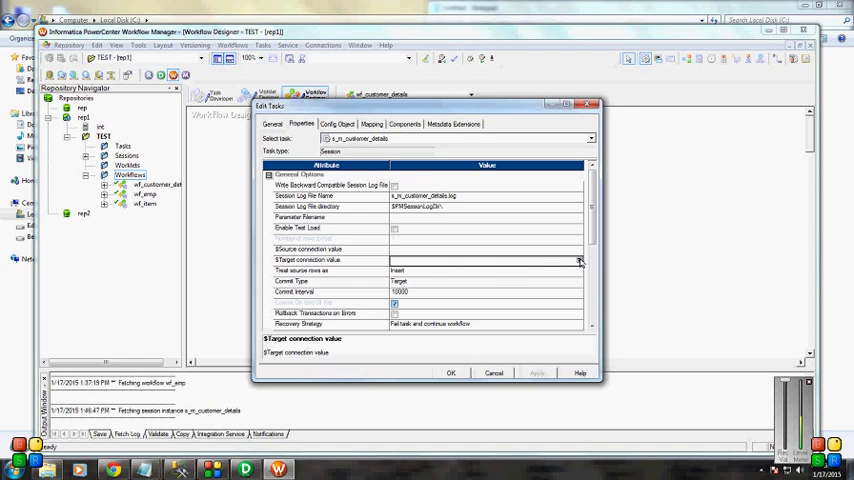
{"action": "left_click", "coordinate": [580, 261]}
{"action": "left_click", "coordinate": [378, 283]}
{"action": "left_click", "coordinate": [489, 186]}
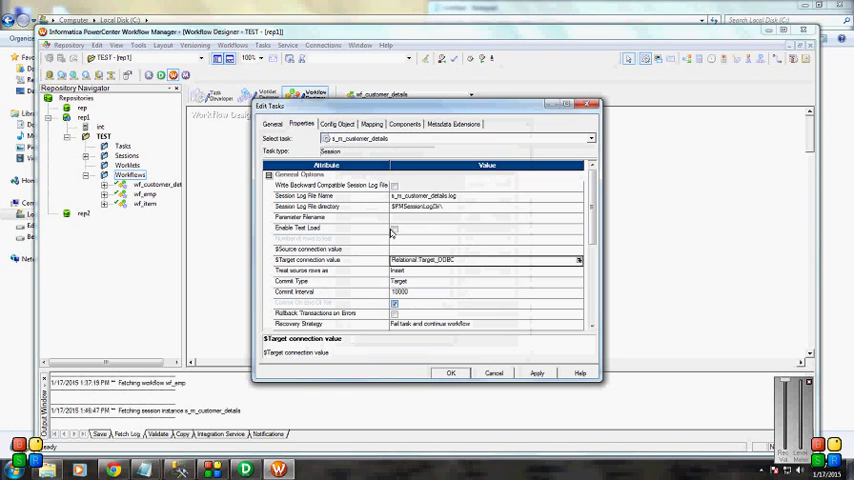
On the Mapping settings, select source SQ_Customer_Details and edit its Source file directory.
{"action": "left_click", "coordinate": [337, 124]}
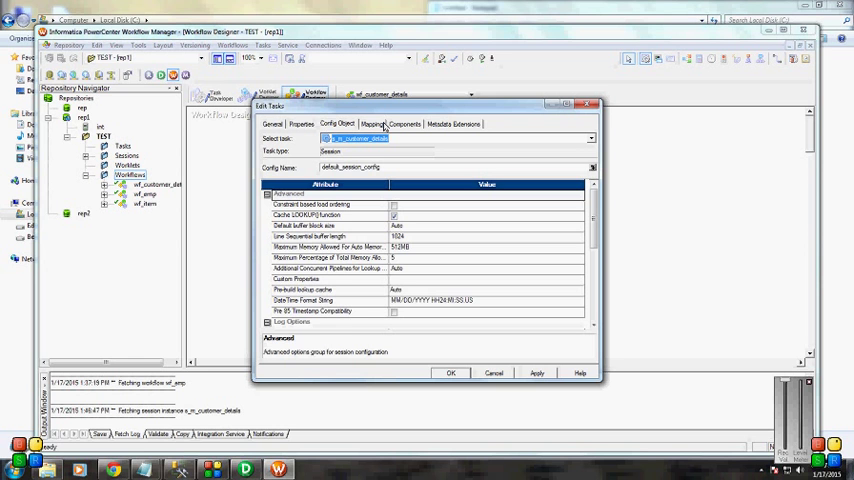
{"action": "left_click", "coordinate": [383, 124]}
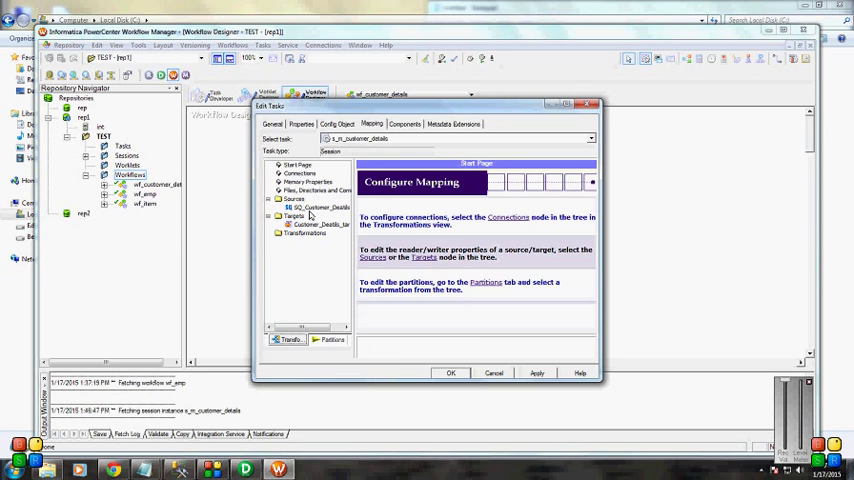
{"action": "left_click", "coordinate": [316, 207]}
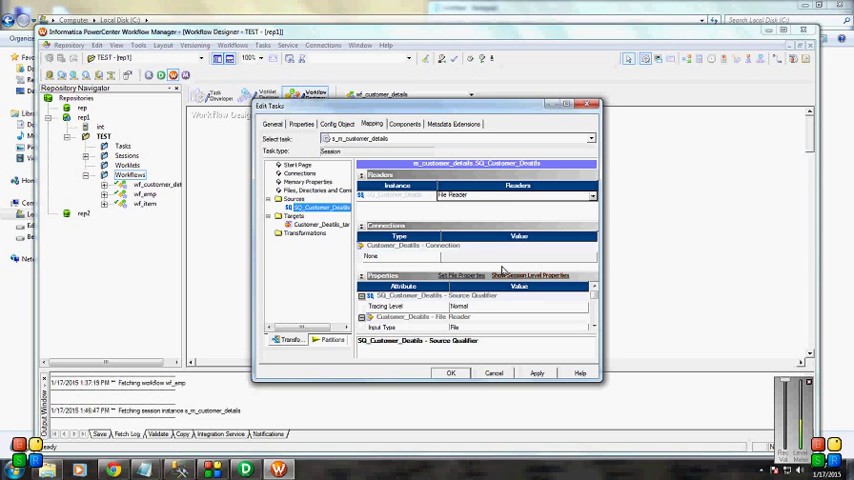
{"action": "left_click", "coordinate": [542, 258]}
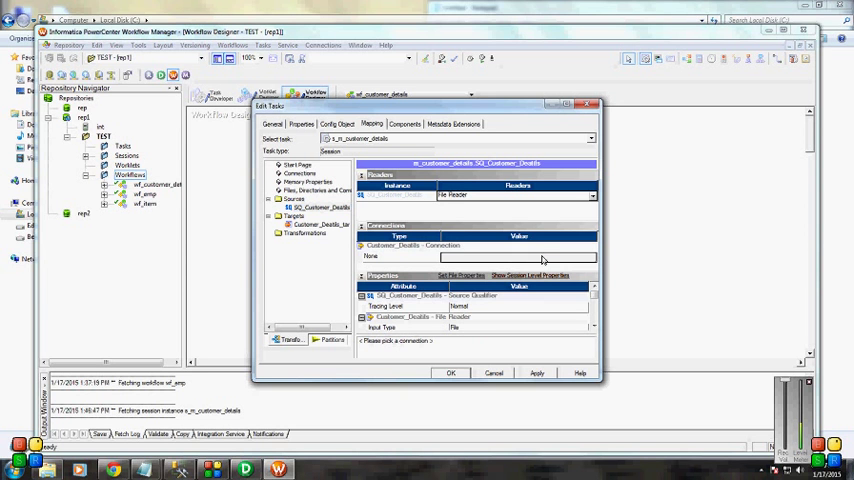
{"action": "left_click", "coordinate": [593, 330]}
{"action": "left_click", "coordinate": [593, 330]}
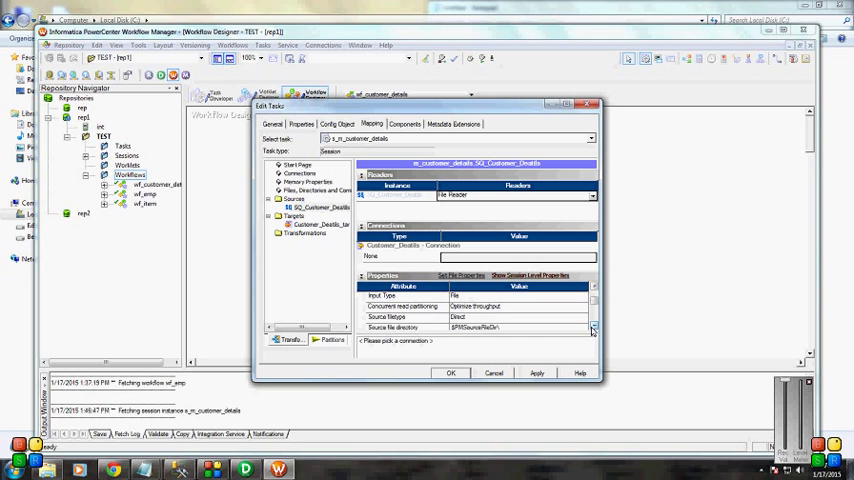
{"action": "left_click", "coordinate": [477, 318]}
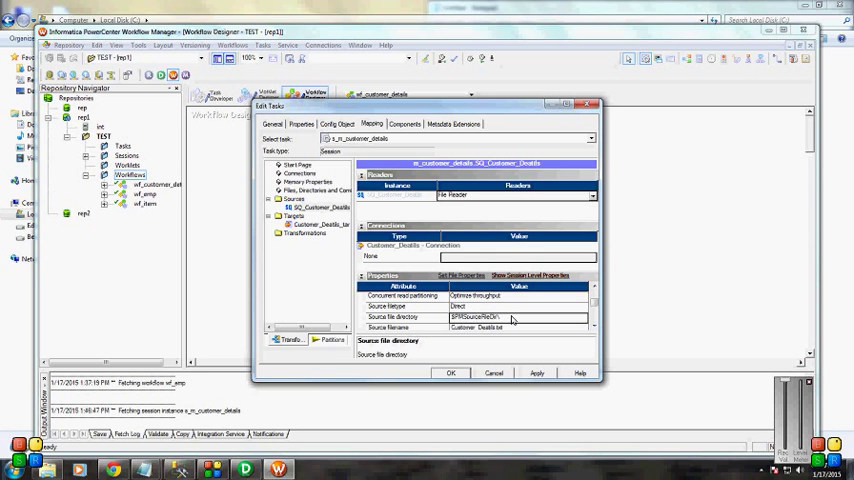
{"action": "type", "text": "C:\\"}
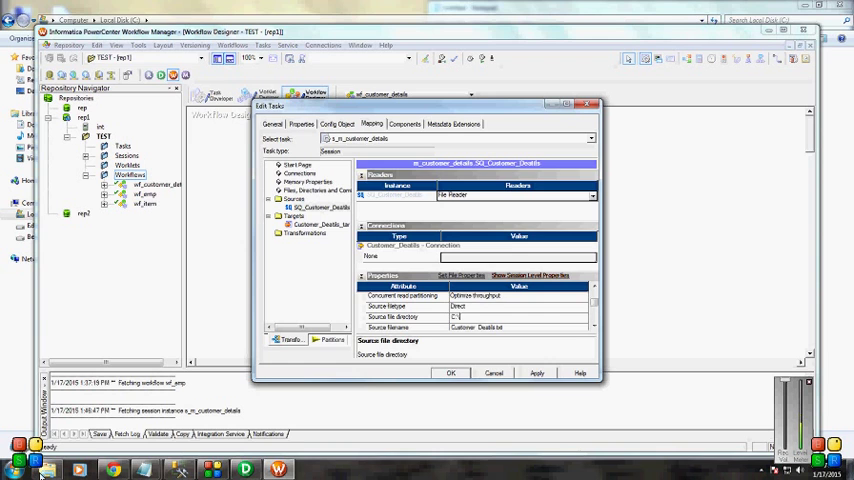
Set the Source file directory to C:\ after checking the path in the file browser.
{"action": "key", "text": "alt+Tab"}
{"action": "left_click", "coordinate": [216, 20]}
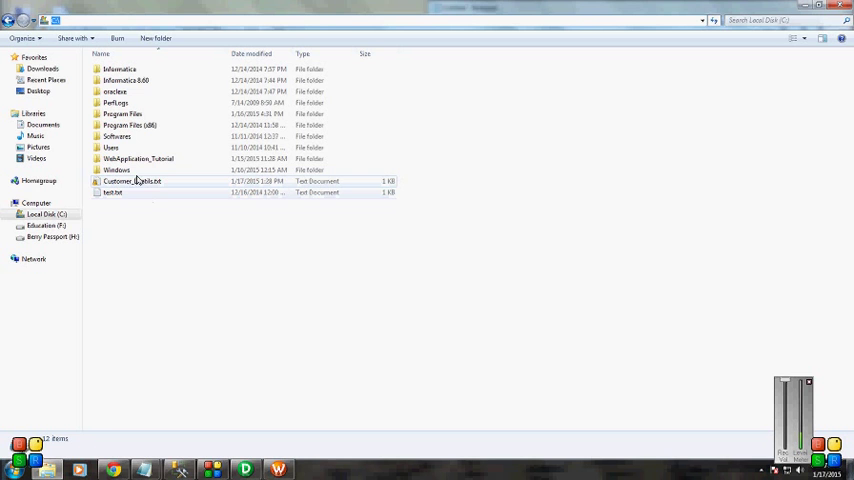
{"action": "key", "text": "alt+Tab"}
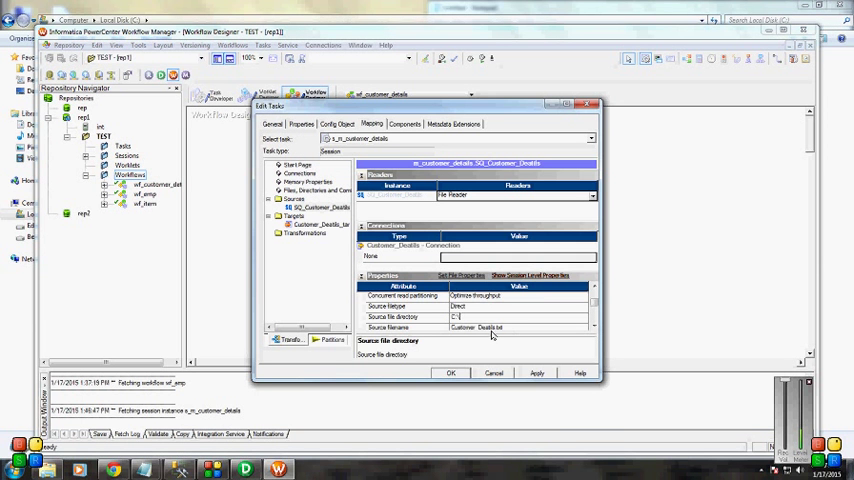
{"action": "left_click", "coordinate": [595, 327]}
{"action": "left_click", "coordinate": [595, 327]}
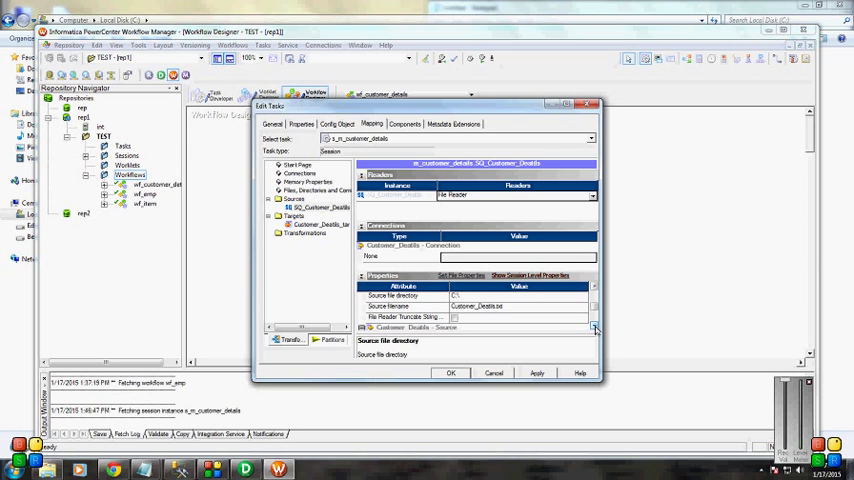
{"action": "left_click", "coordinate": [595, 327]}
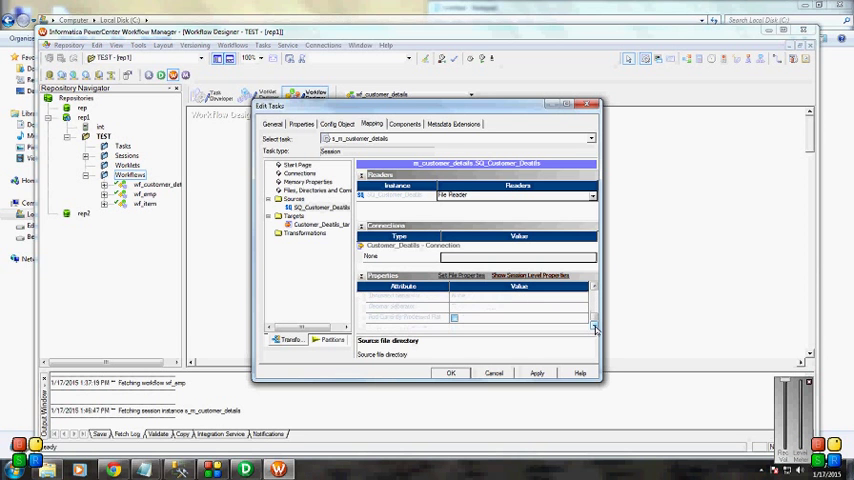
Set the Customer_Details_tar target writer connection to Target_ODBC, apply and close the session settings.
{"action": "left_click", "coordinate": [318, 224]}
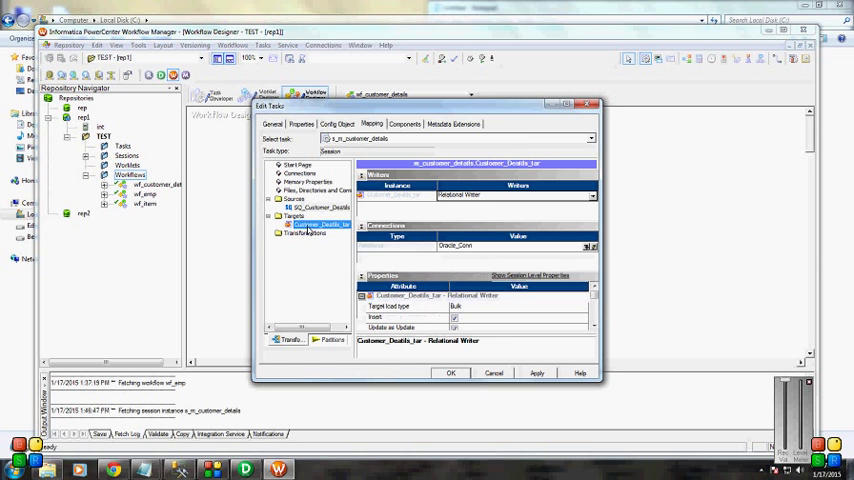
{"action": "left_click", "coordinate": [588, 248]}
{"action": "left_click", "coordinate": [385, 282]}
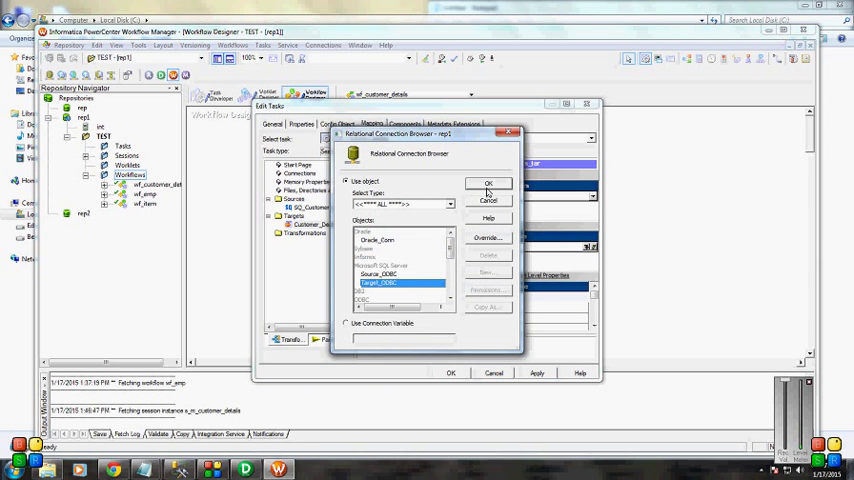
{"action": "left_click", "coordinate": [488, 185]}
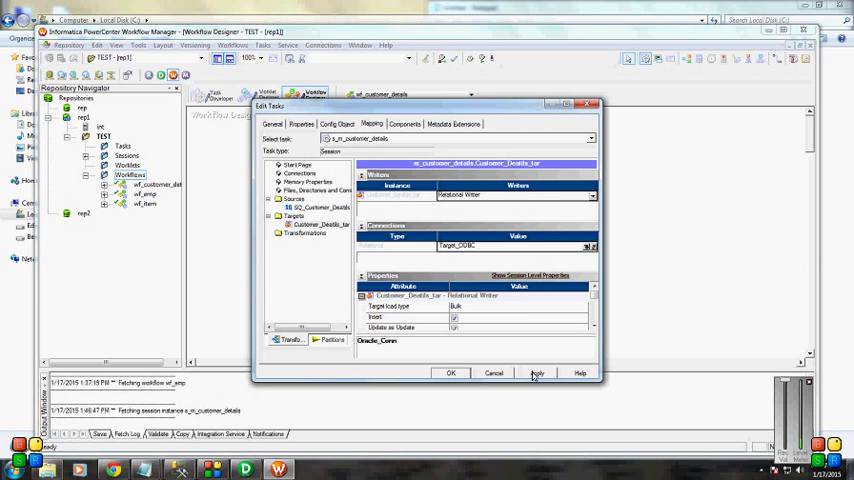
{"action": "left_click", "coordinate": [537, 373]}
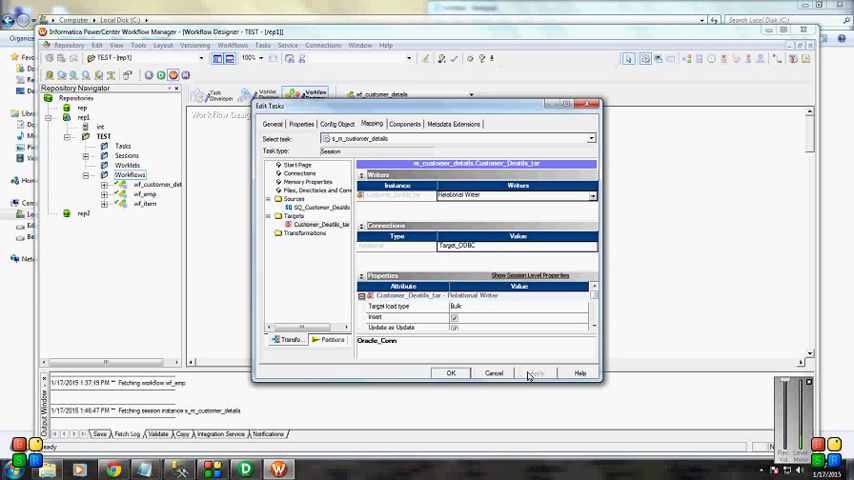
{"action": "left_click", "coordinate": [451, 374]}
Switch to SSMS and refresh the INFORMATICA_TAR database tree.
{"action": "key", "text": "alt+Tab"}
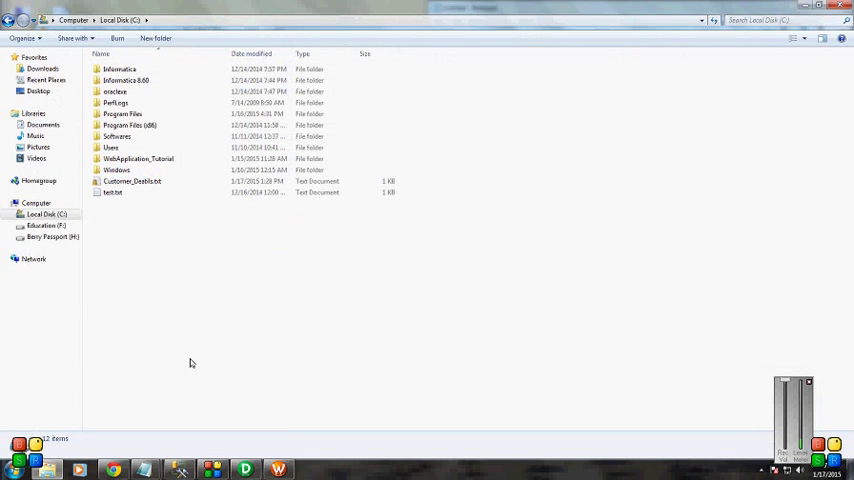
{"action": "key", "text": "alt+Tab"}
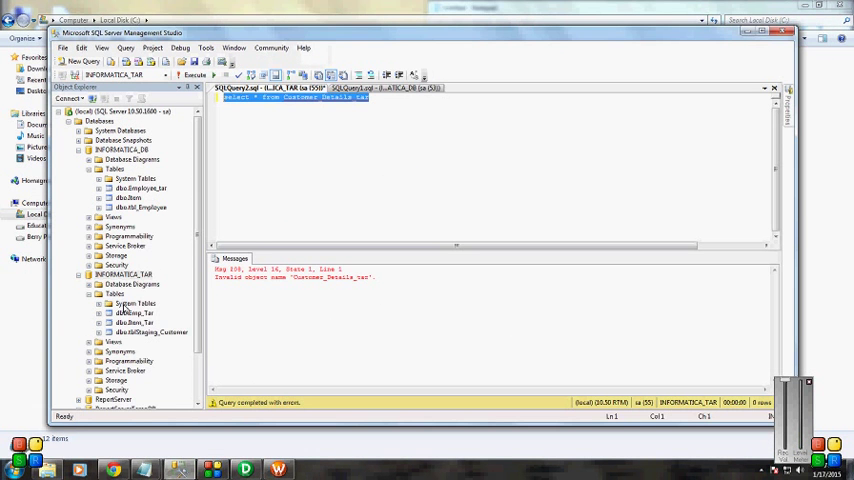
{"action": "right_click", "coordinate": [123, 274]}
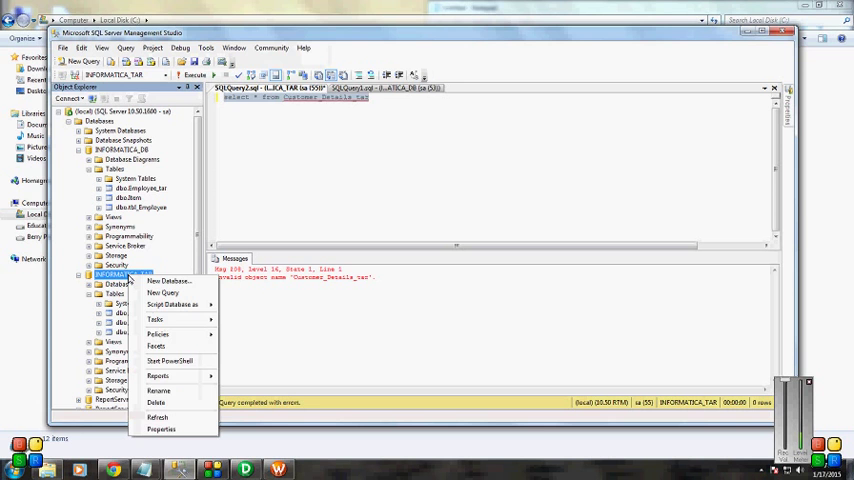
{"action": "left_click", "coordinate": [158, 416]}
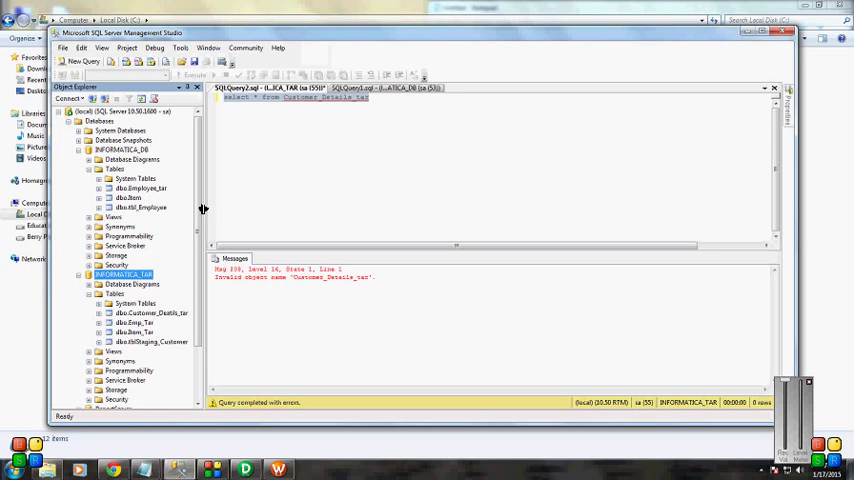
Replace the query's table name with dbo.Customer_Deatils_tar and run the select.
{"action": "left_click", "coordinate": [366, 101]}
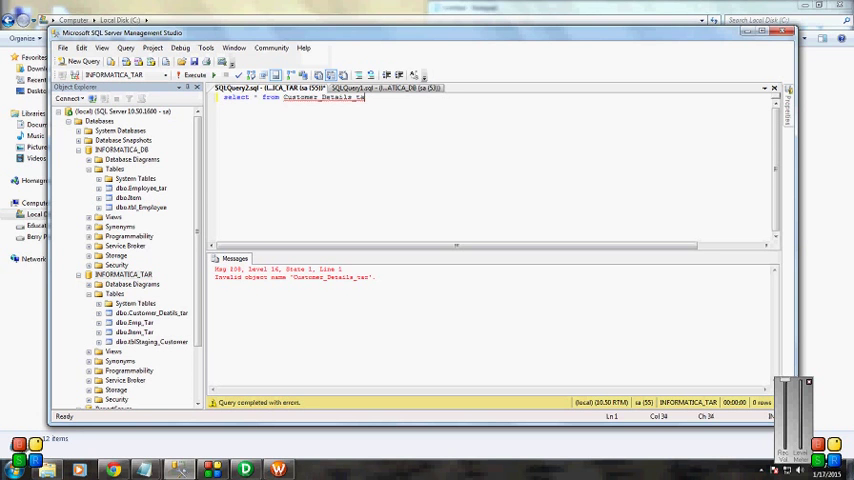
{"action": "key", "text": "BackSpace"}
{"action": "key", "text": "BackSpace"}
{"action": "key", "text": "BackSpace"}
{"action": "key", "text": "BackSpace"}
{"action": "key", "text": "BackSpace"}
{"action": "key", "text": "BackSpace"}
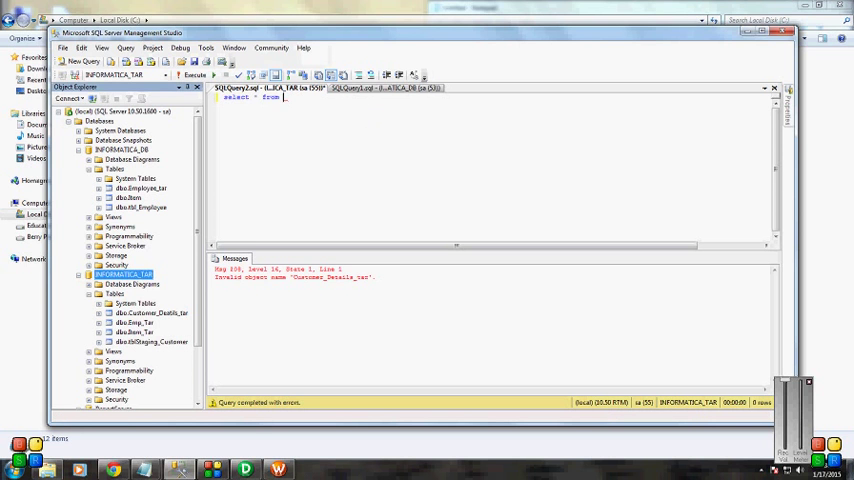
{"action": "left_click_drag", "start_coordinate": [150, 313], "coordinate": [290, 97]}
{"action": "key", "text": "F5"}
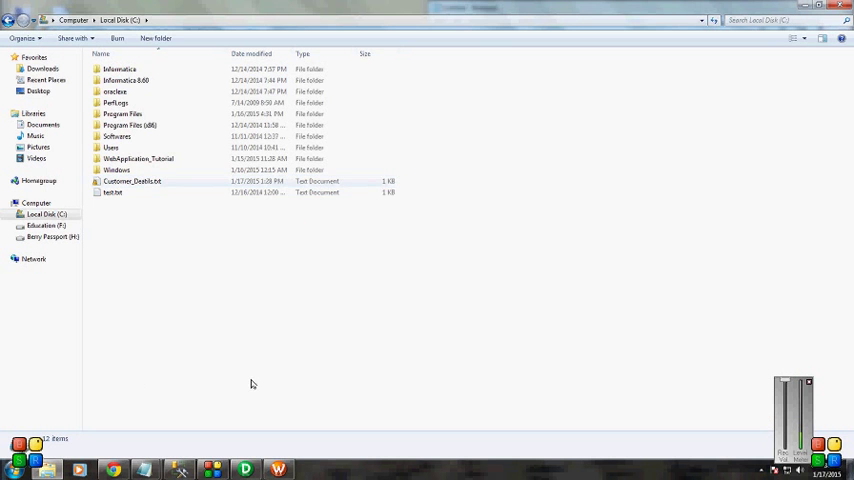
Attempt to start wf_customer_details and accept the save-before-running warnings so the workflow saves.
{"action": "left_click", "coordinate": [278, 469]}
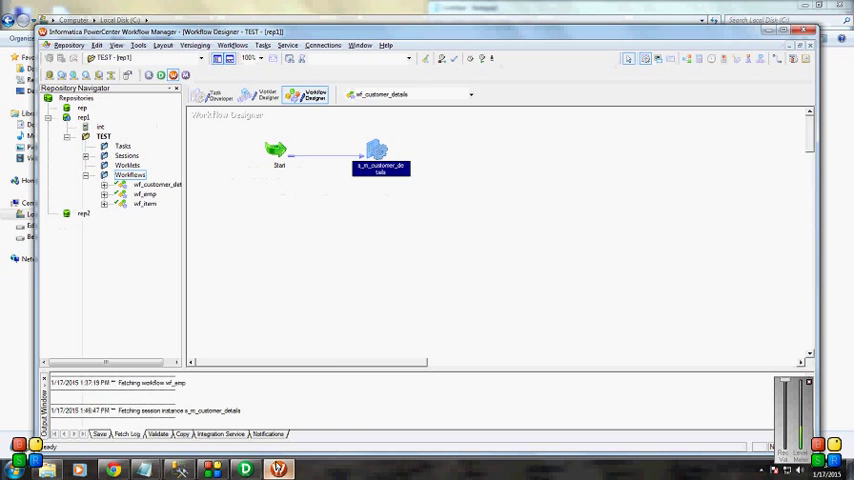
{"action": "right_click", "coordinate": [268, 213]}
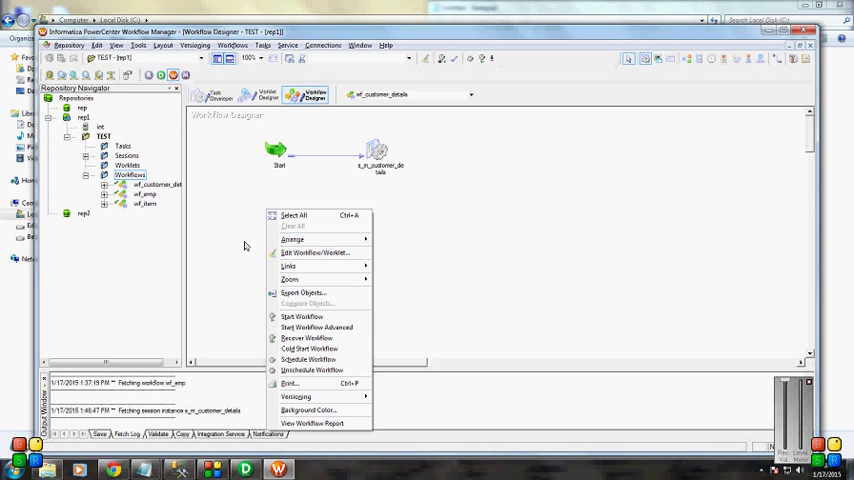
{"action": "left_click", "coordinate": [298, 317]}
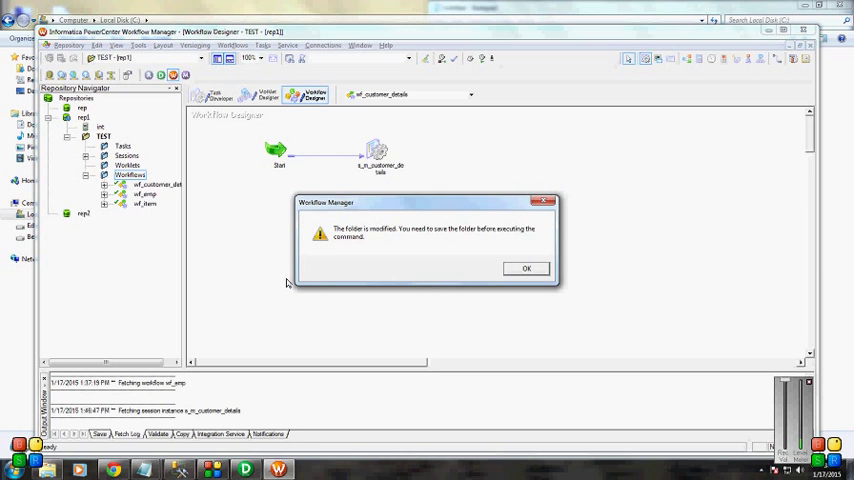
{"action": "left_click", "coordinate": [527, 269]}
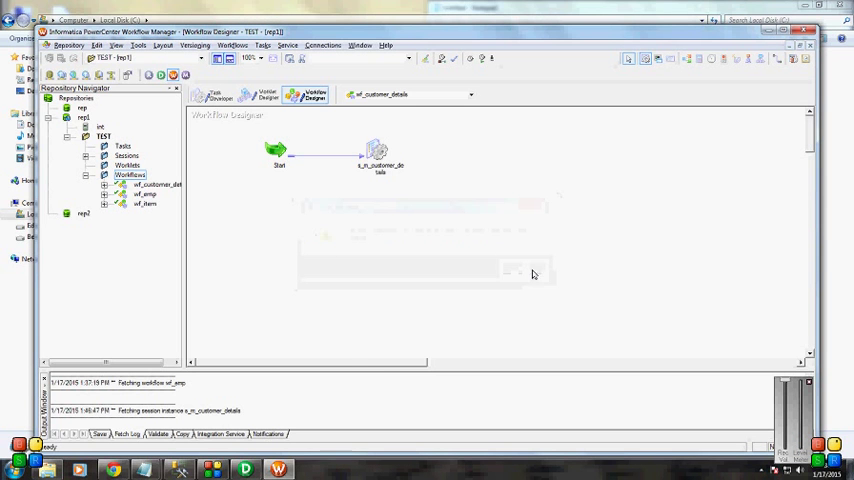
{"action": "right_click", "coordinate": [285, 207]}
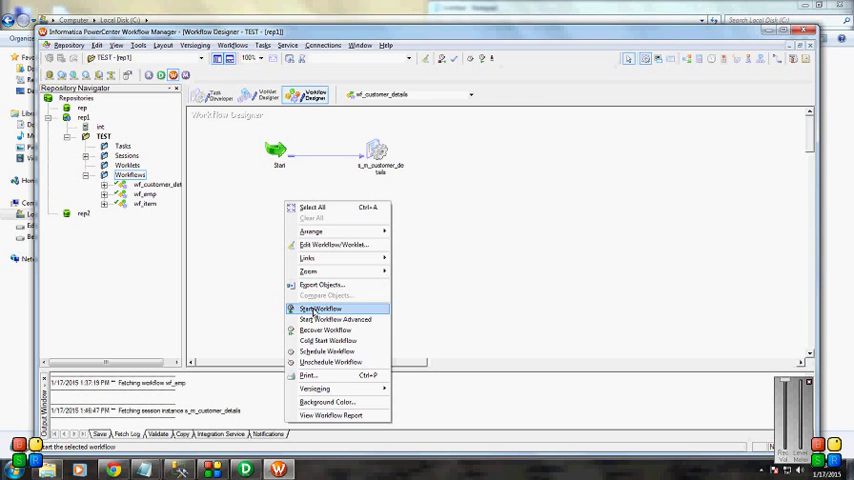
{"action": "left_click", "coordinate": [320, 308]}
{"action": "left_click", "coordinate": [526, 269]}
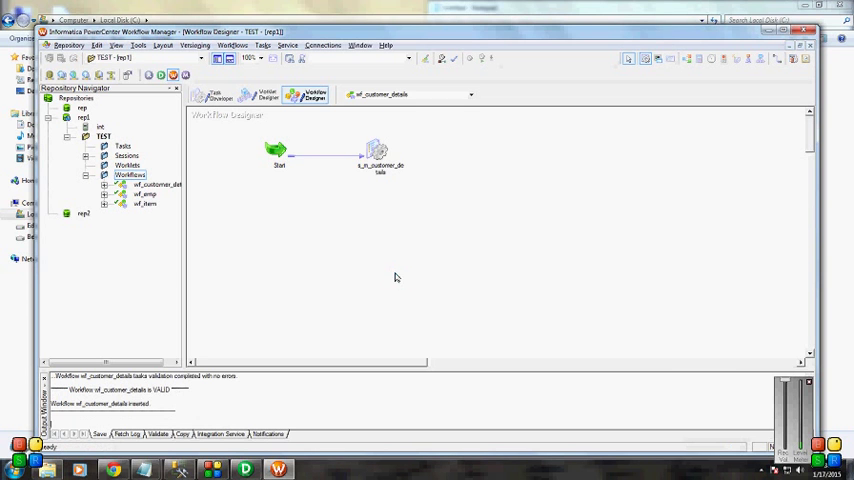
Start the saved wf_customer_details workflow run from the canvas menu.
{"action": "right_click", "coordinate": [222, 158]}
{"action": "left_click", "coordinate": [257, 265]}
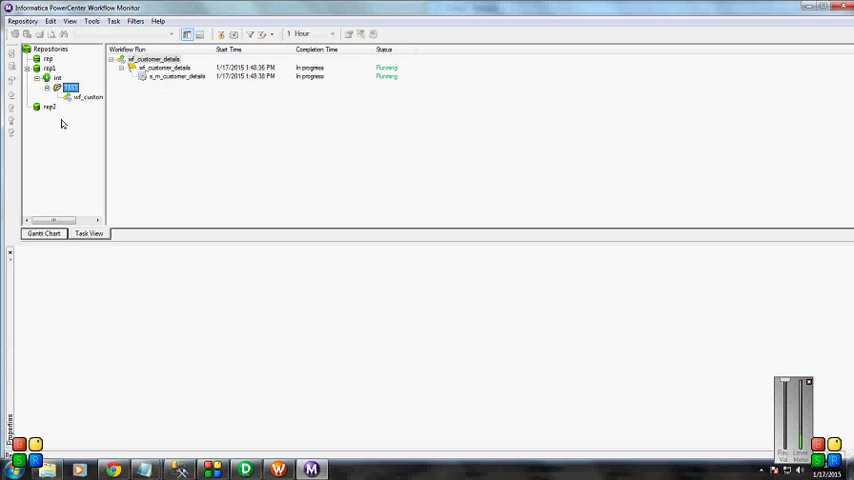
Watch the run in Gantt Chart and Task View, glancing at the source file, until wf_customer_details shows Succeeded.
{"action": "left_click", "coordinate": [69, 234]}
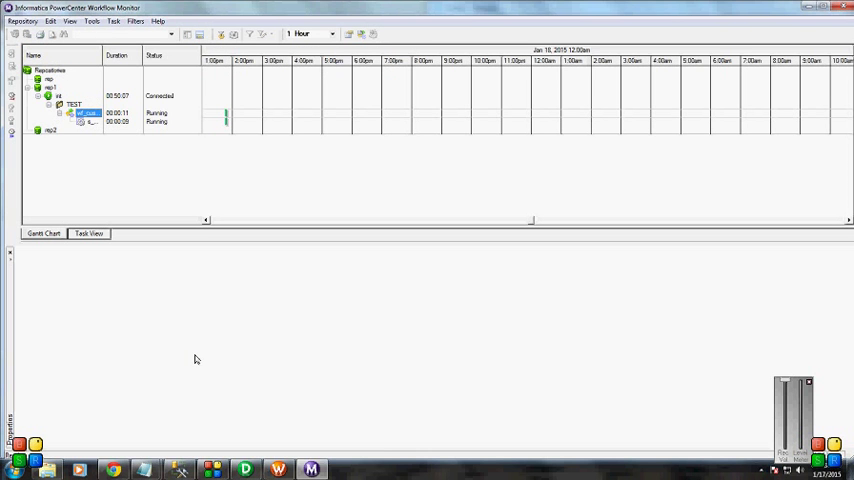
{"action": "mouse_move", "coordinate": [145, 469]}
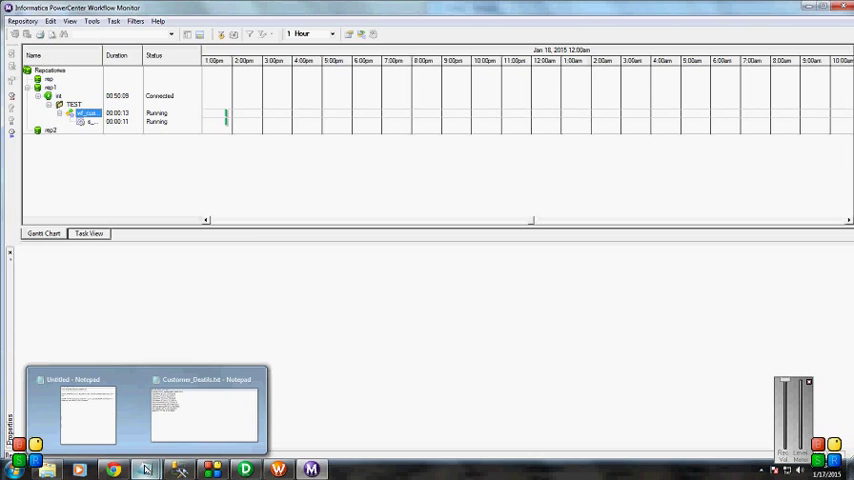
{"action": "left_click", "coordinate": [204, 410]}
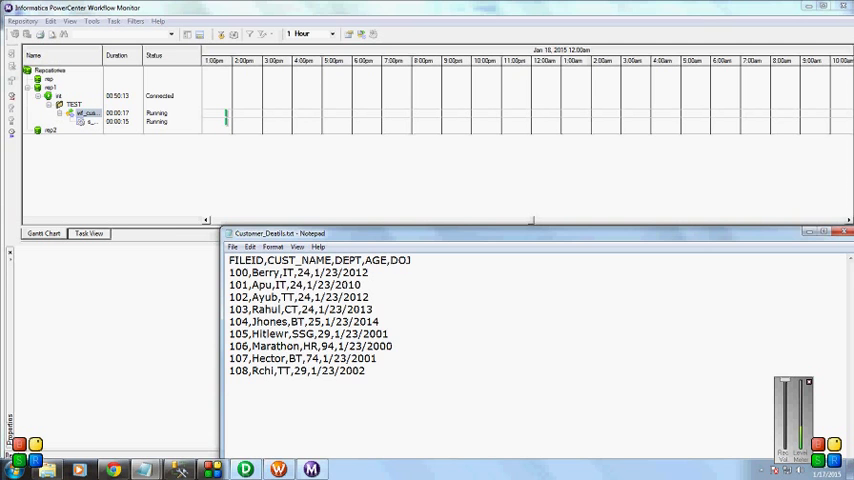
{"action": "left_click", "coordinate": [846, 233]}
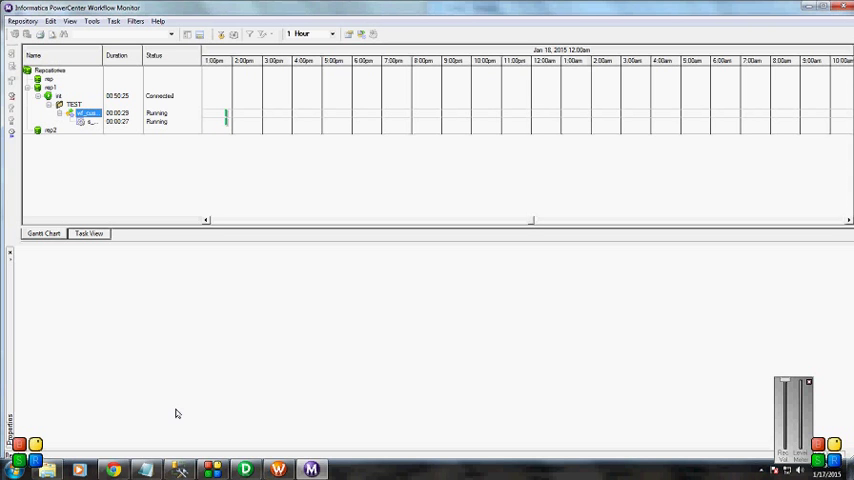
{"action": "left_click", "coordinate": [90, 233]}
{"action": "left_click", "coordinate": [44, 233]}
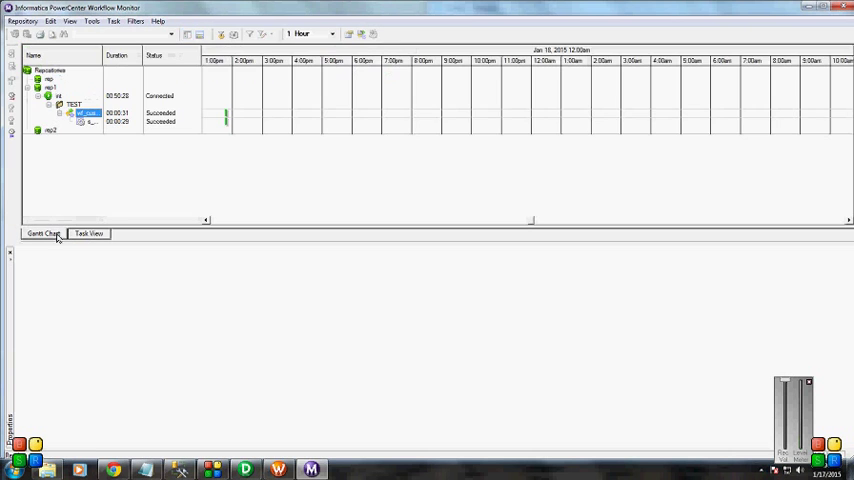
{"action": "left_click", "coordinate": [89, 233]}
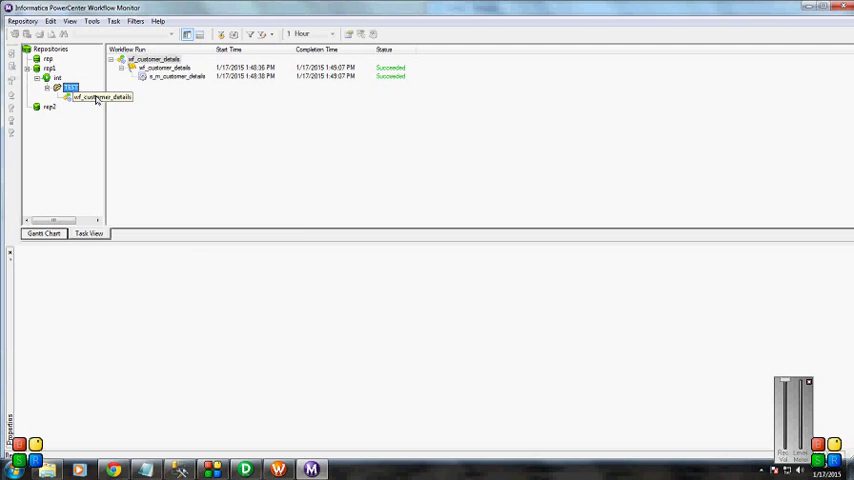
Show s_m_customer_details run properties with Source/Target Statistics: 9 rows applied, 0 rejected.
{"action": "right_click", "coordinate": [175, 77]}
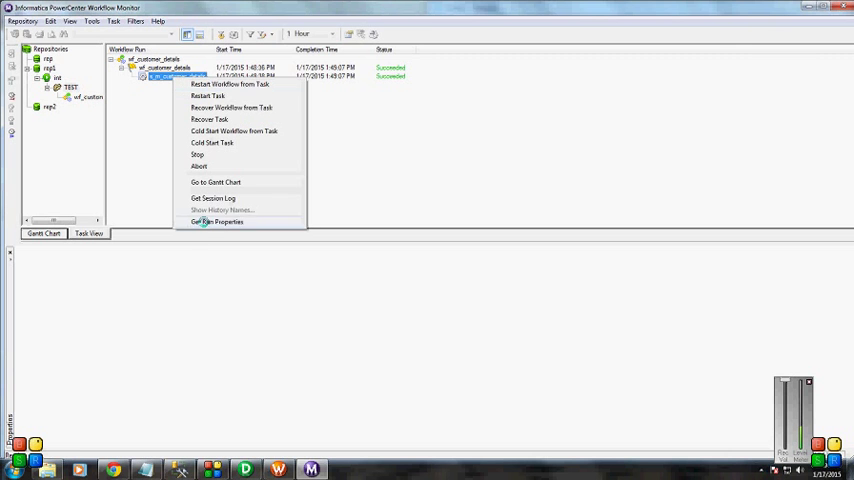
{"action": "left_click", "coordinate": [216, 221]}
{"action": "left_click", "coordinate": [20, 261]}
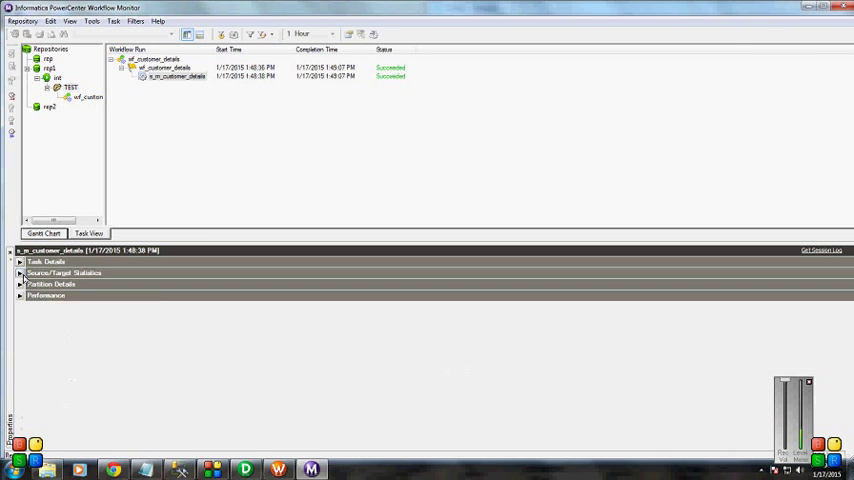
{"action": "left_click", "coordinate": [20, 284]}
{"action": "left_click", "coordinate": [20, 273]}
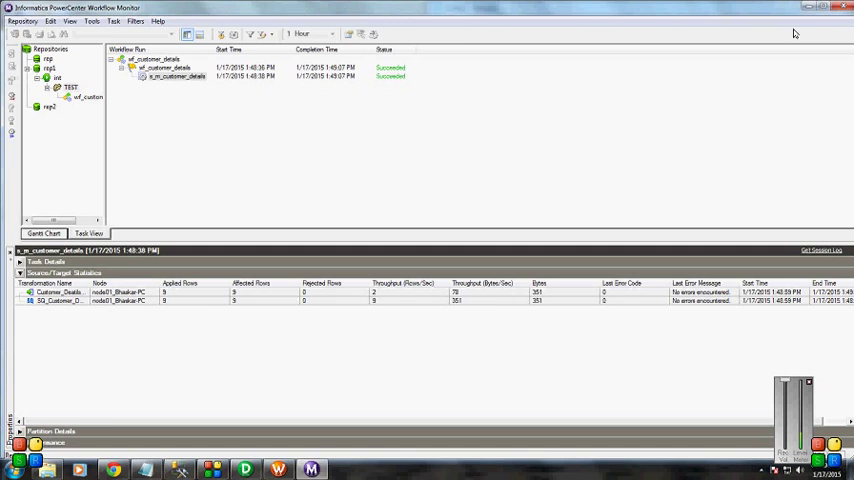
{"action": "key", "text": "alt+Tab"}
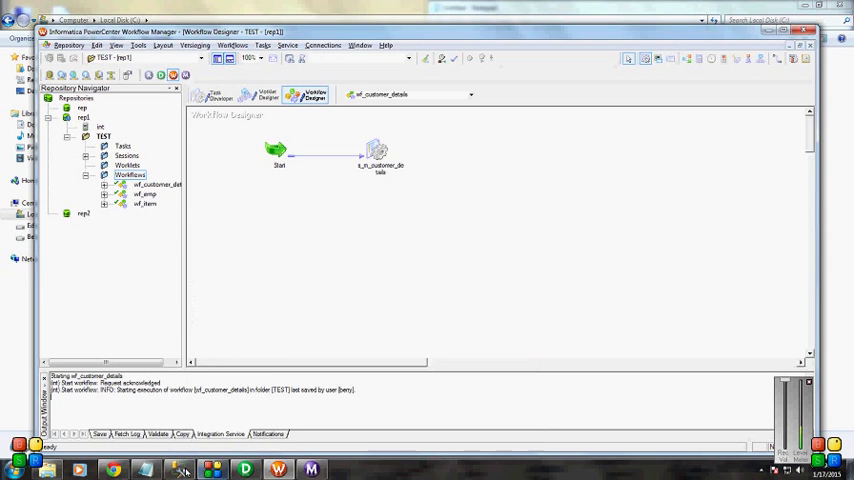
Rerun the query on Customer_Deatils_tar (9 rows) and place Customer_Deatils.txt beside the results to compare.
{"action": "key", "text": "alt+Tab"}
{"action": "key", "text": "F5"}
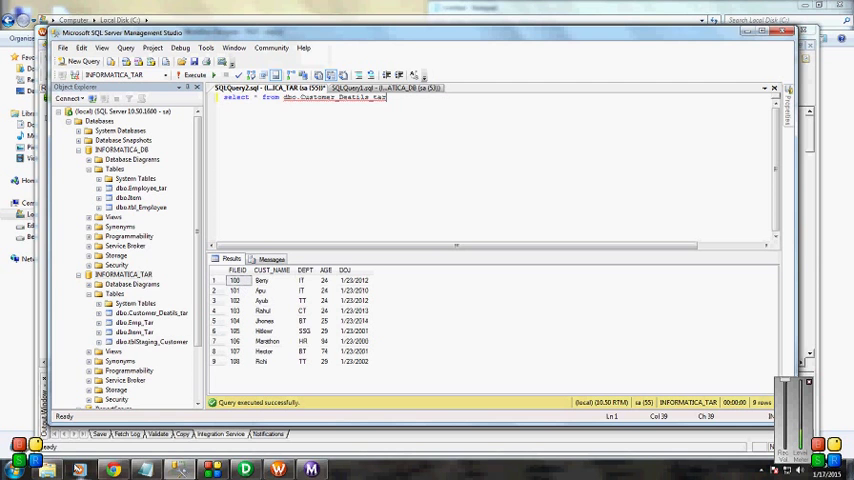
{"action": "key", "text": "alt+Tab"}
{"action": "double_click", "coordinate": [132, 181]}
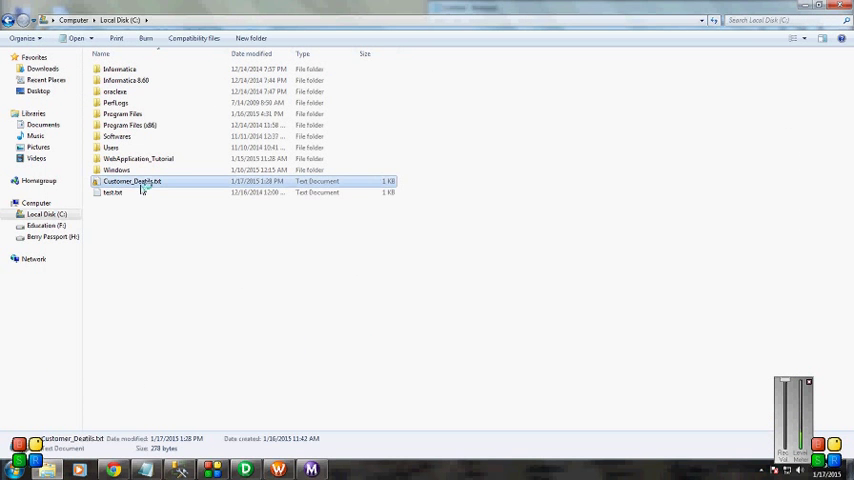
{"action": "left_click", "coordinate": [805, 6]}
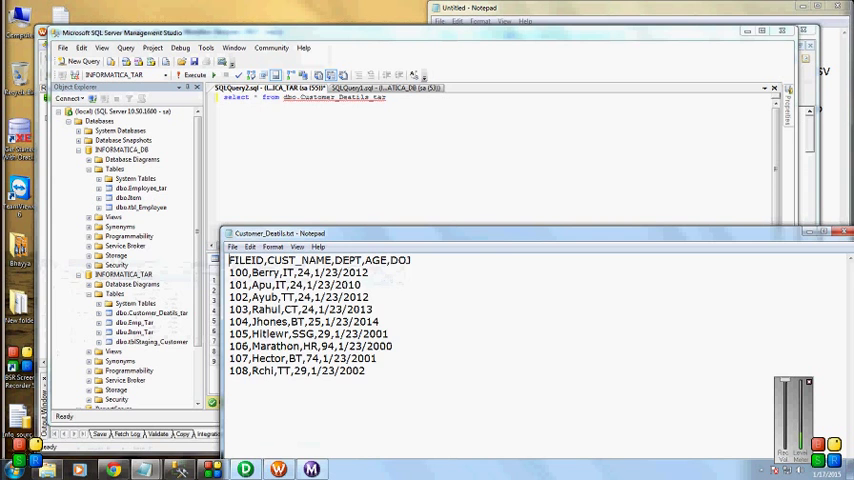
{"action": "left_click_drag", "start_coordinate": [404, 242], "coordinate": [630, 167]}
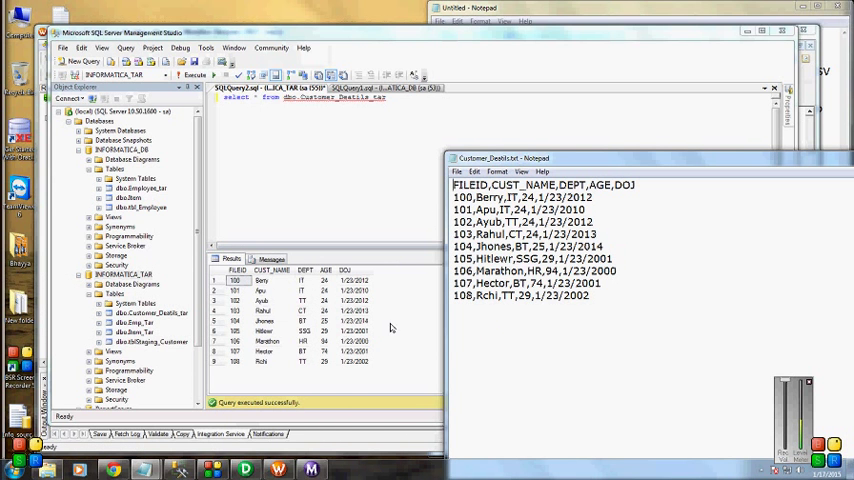
{"action": "left_click_drag", "start_coordinate": [490, 160], "coordinate": [259, 162]}
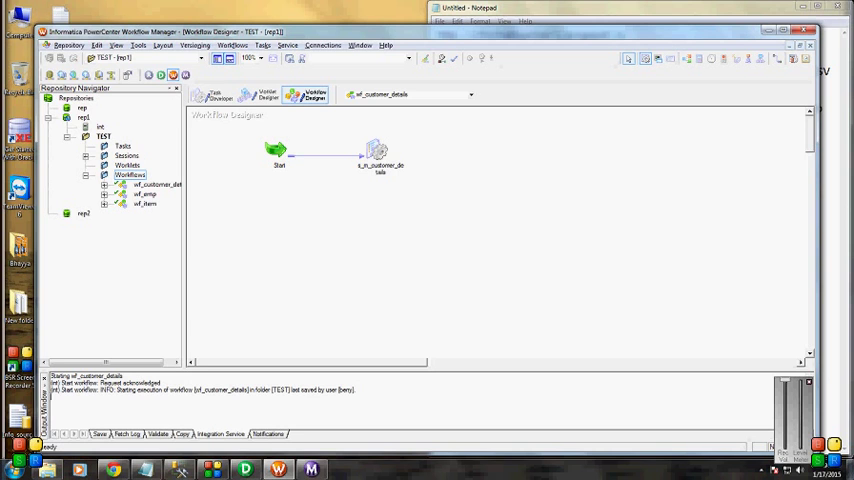
{"action": "left_click", "coordinate": [113, 469]}
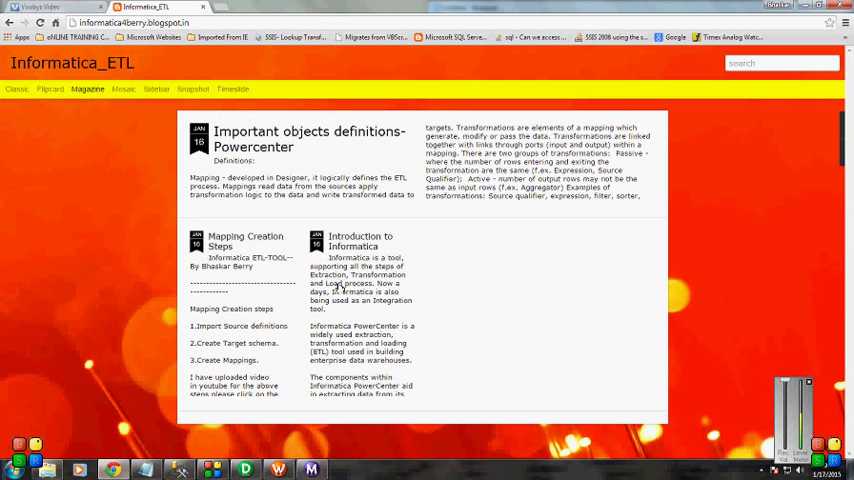